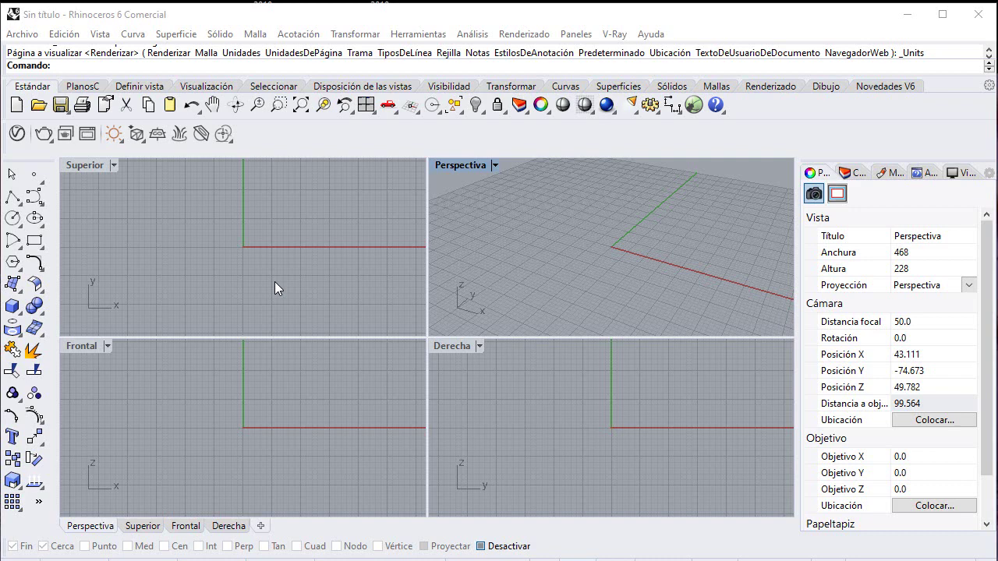
# - Draw an open degree 3 control-point curve in the Frontal view, forming the left half of a rounded triangular outline
pyautogui.doubleClick(80, 349)
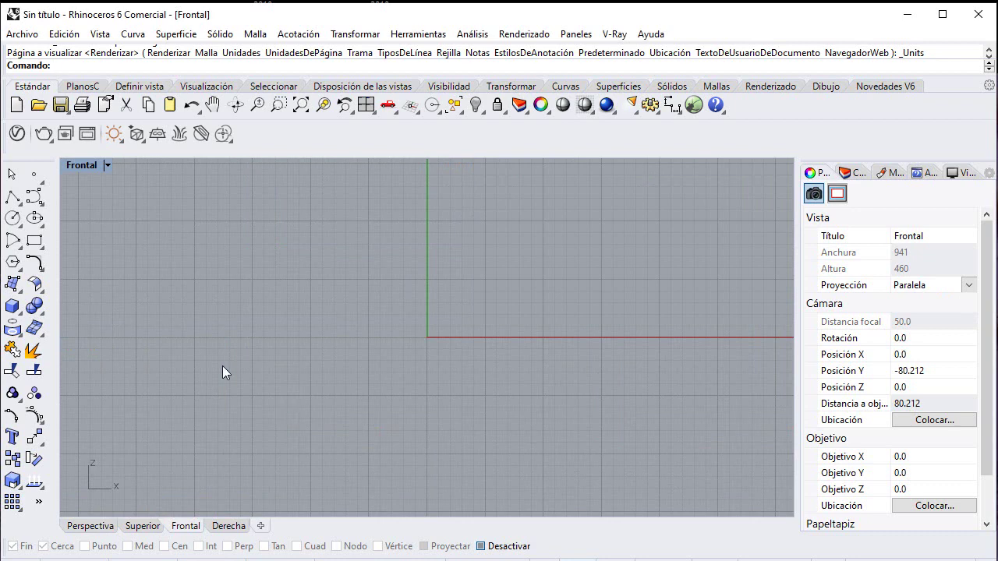
pyautogui.click(35, 196)
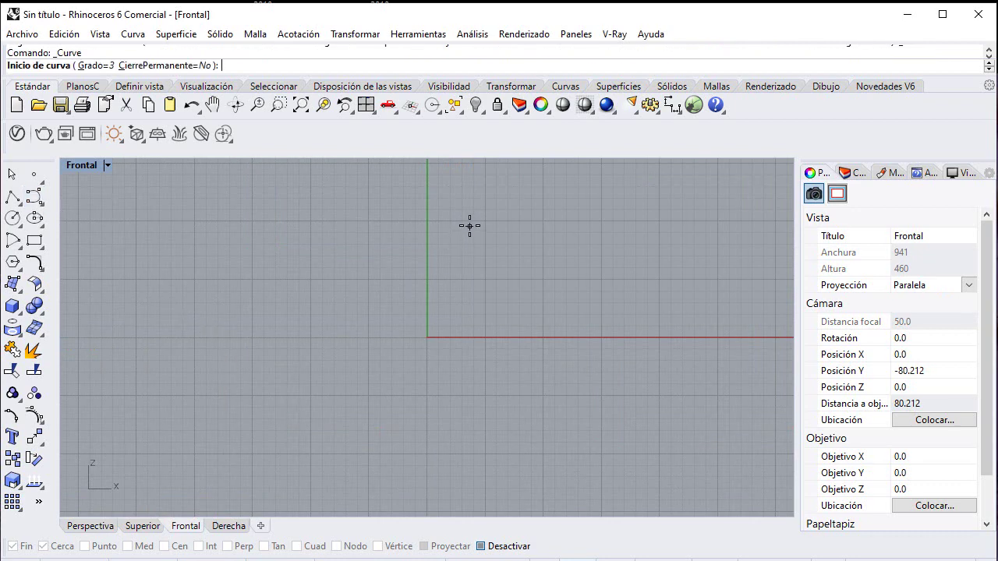
pyautogui.click(503, 404)
pyautogui.click(461, 401)
pyautogui.click(432, 358)
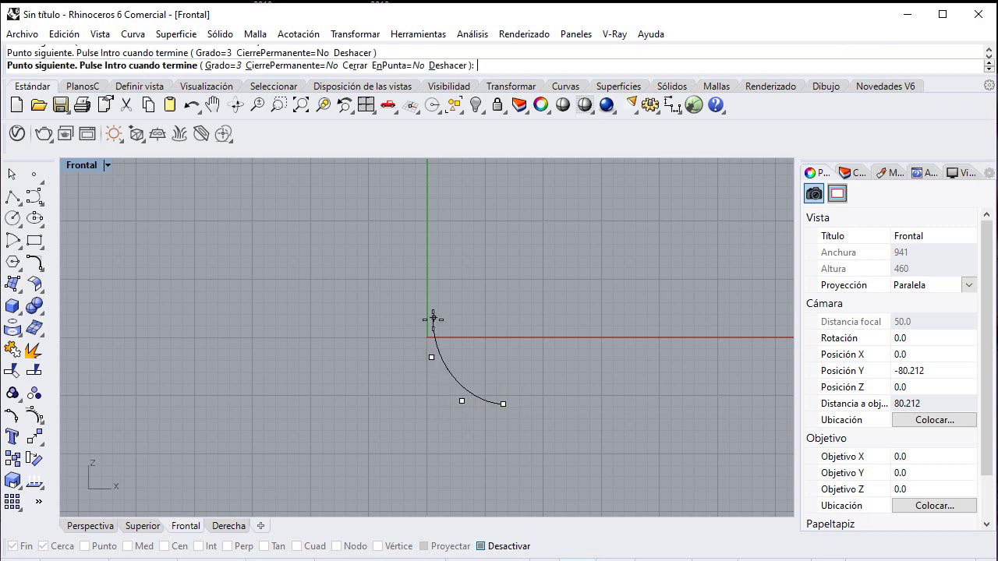
pyautogui.scroll(-2, 438, 351)
pyautogui.click(421, 371)
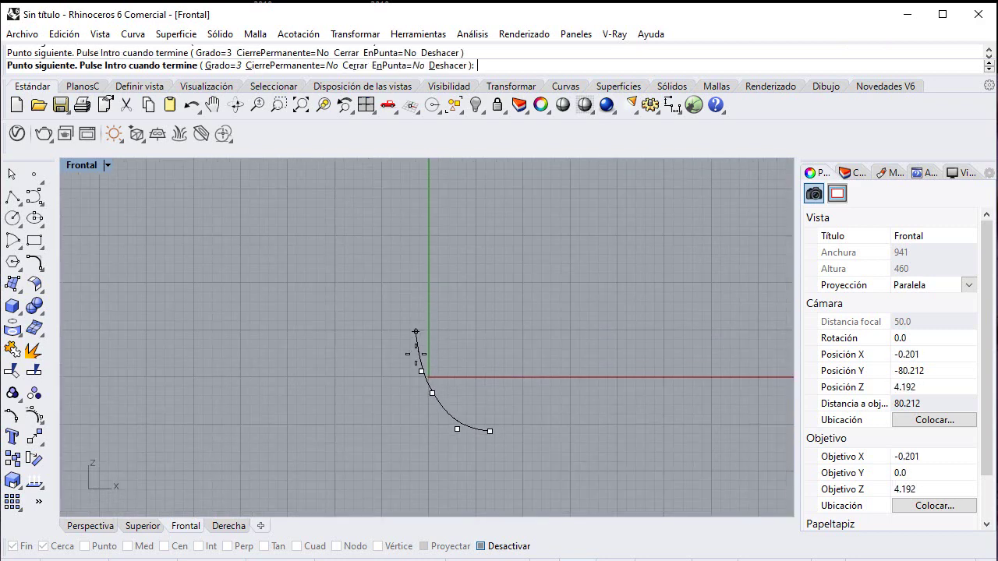
pyautogui.click(416, 331)
pyautogui.click(487, 199)
pyautogui.click(507, 184)
pyautogui.click(520, 185)
pyautogui.press('Return')
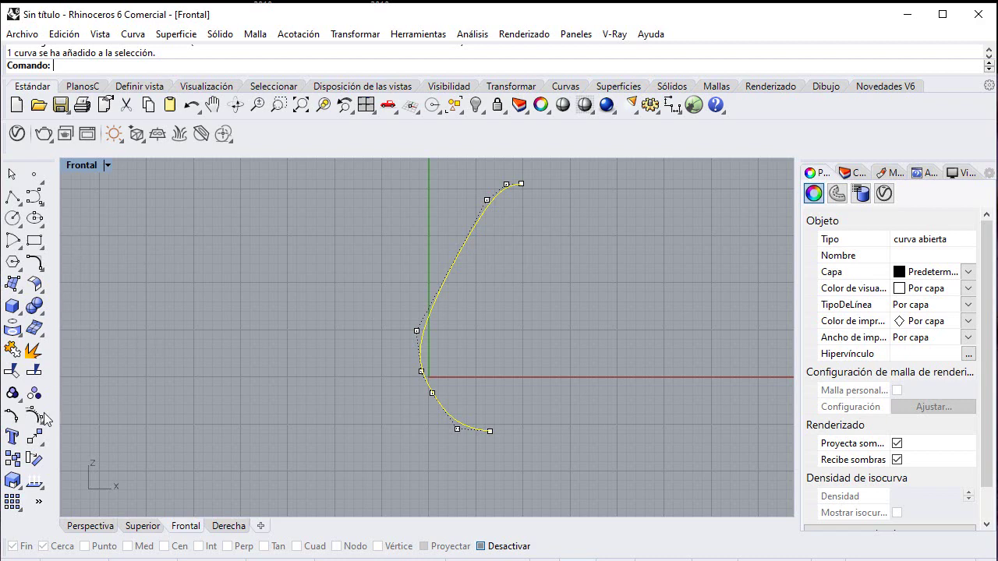
# - Mirror a copy of the half outline across a vertical axis through its upper endpoint, using the Fin (end) object snap
pyautogui.click(33, 459)
pyautogui.click(24, 547)
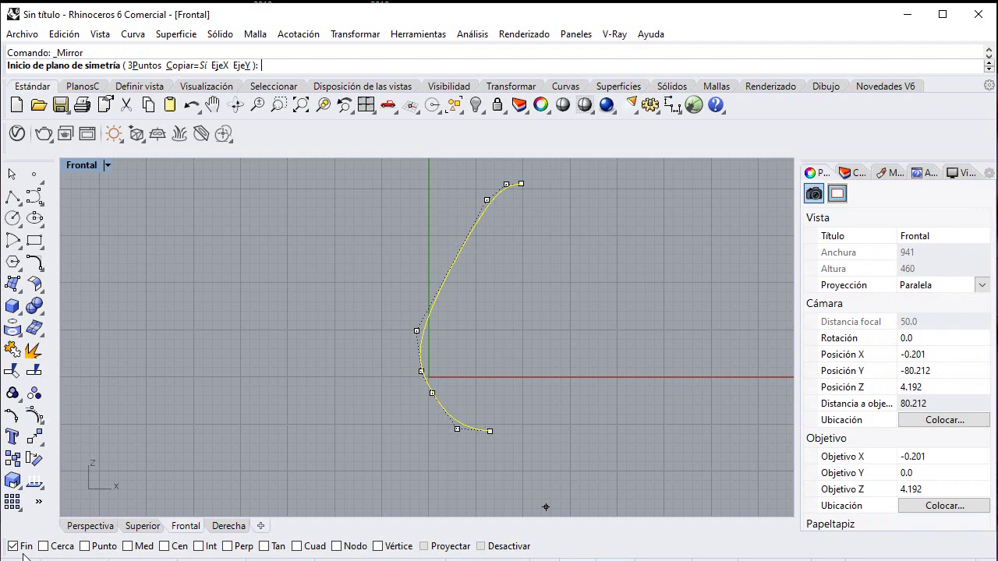
pyautogui.click(522, 184)
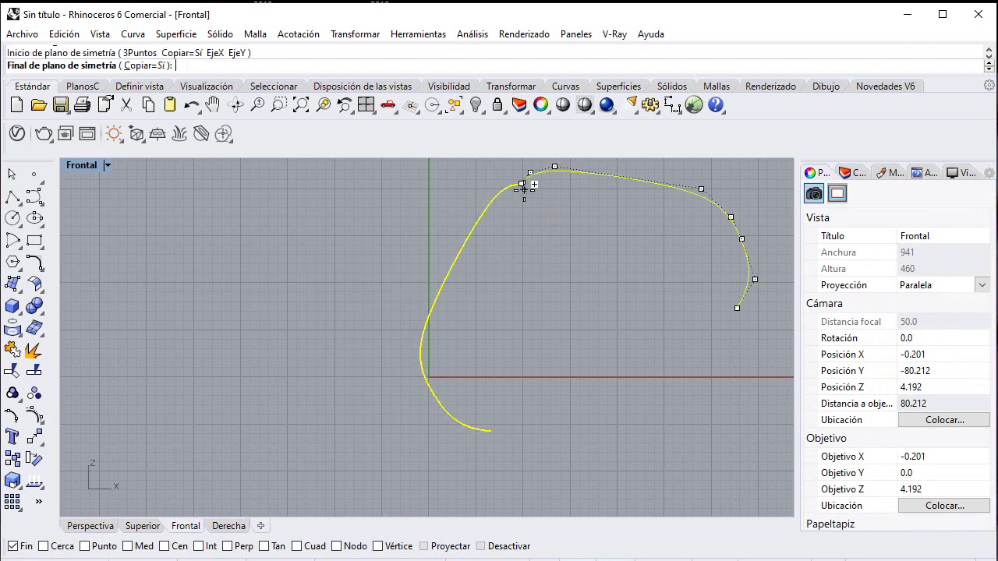
pyautogui.click(525, 422)
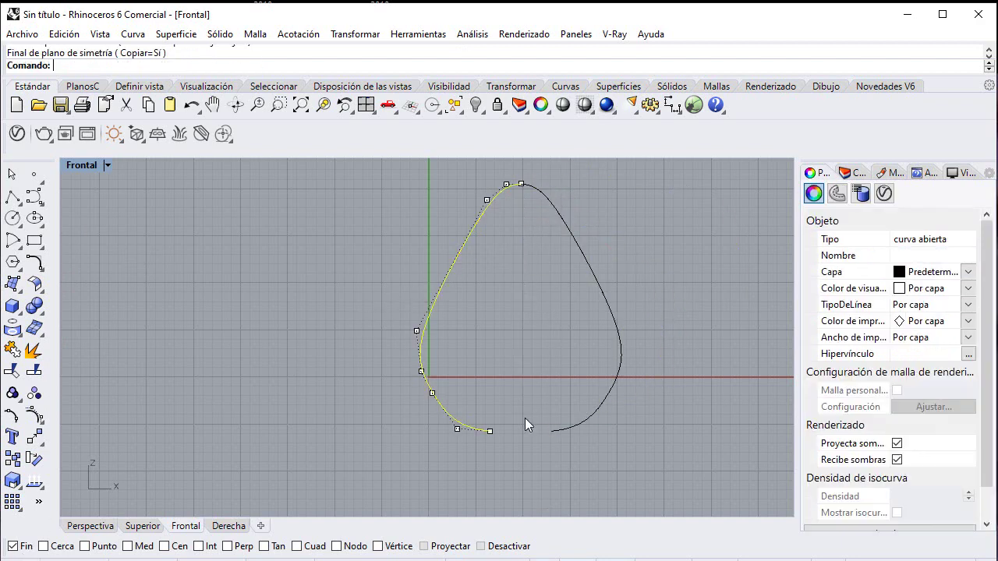
pyautogui.click(655, 204)
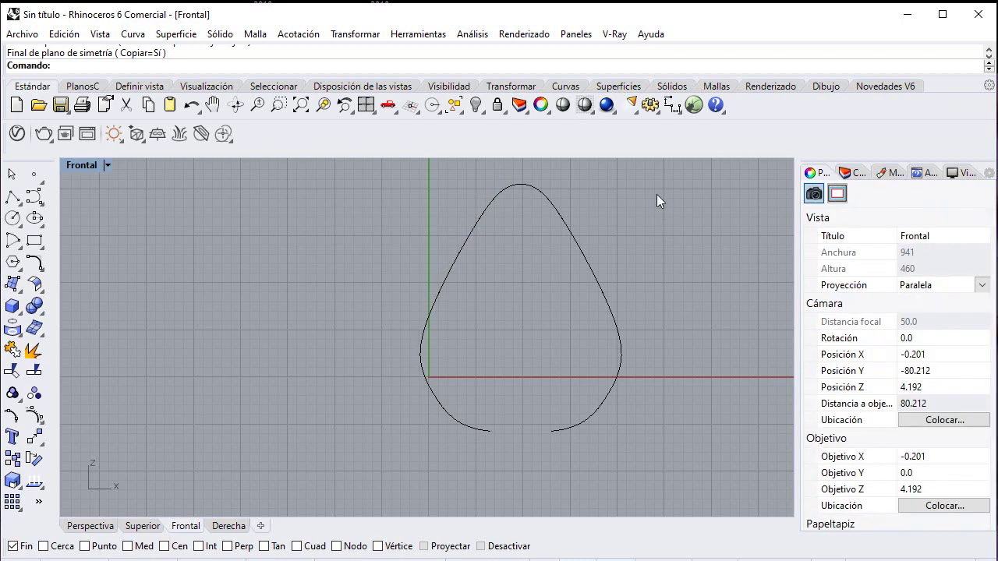
# - Bridge the gap at the base of the two halves with an arc blend and join all curves into one closed outline
pyautogui.hotkey('ctrl', 'a')
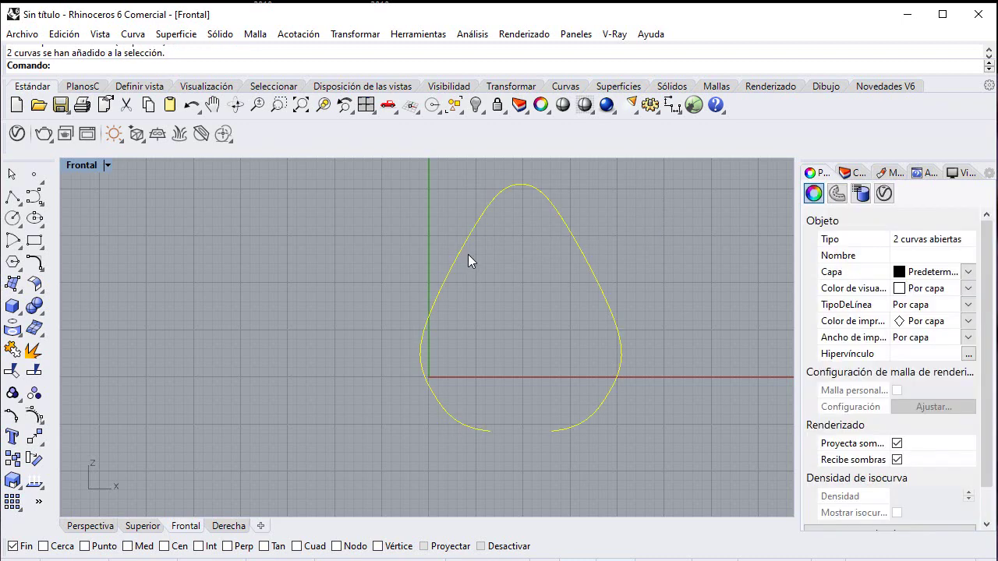
pyautogui.click(489, 337)
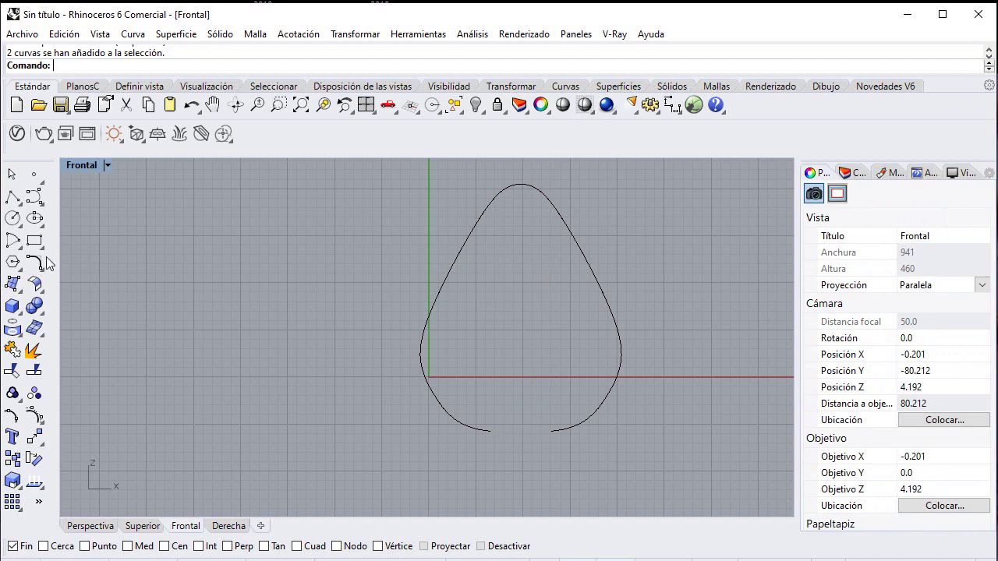
pyautogui.click(36, 281)
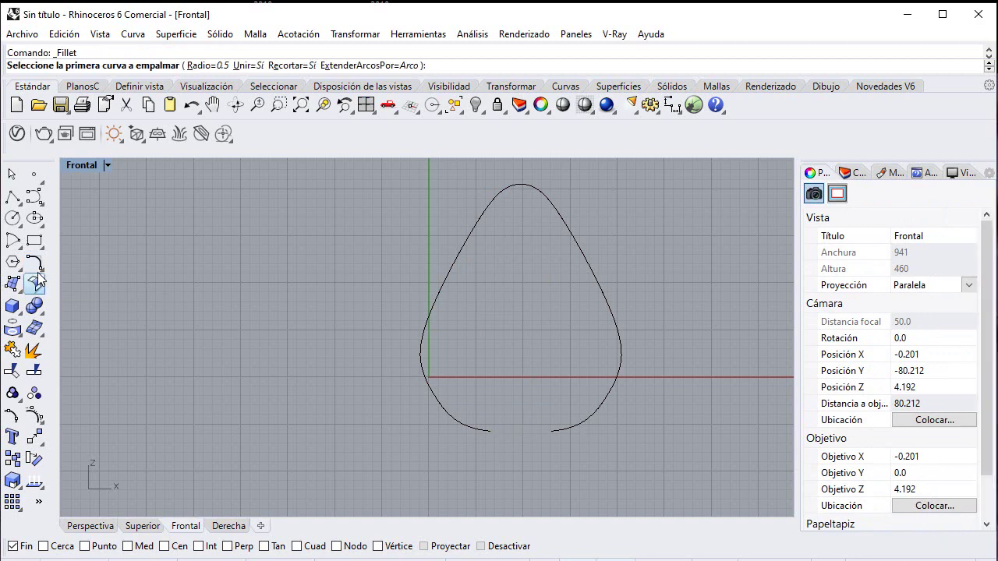
pyautogui.click(34, 264)
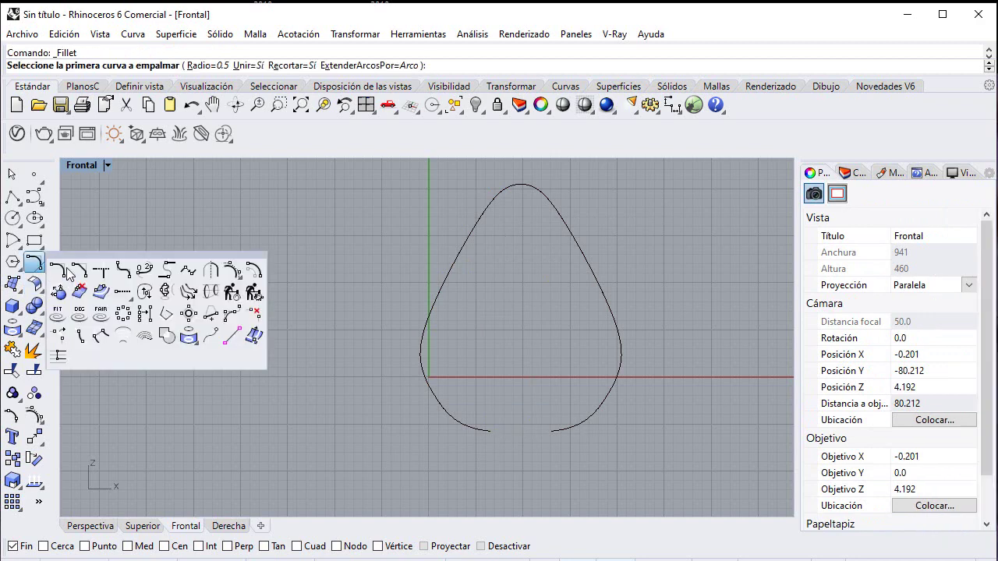
pyautogui.click(165, 291)
pyautogui.click(493, 432)
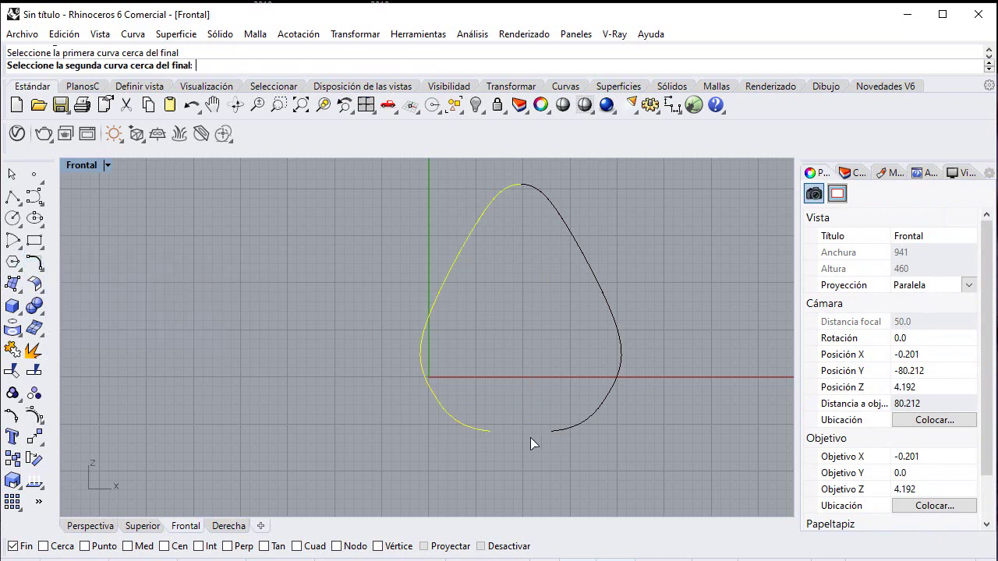
pyautogui.click(554, 433)
pyautogui.press('Return')
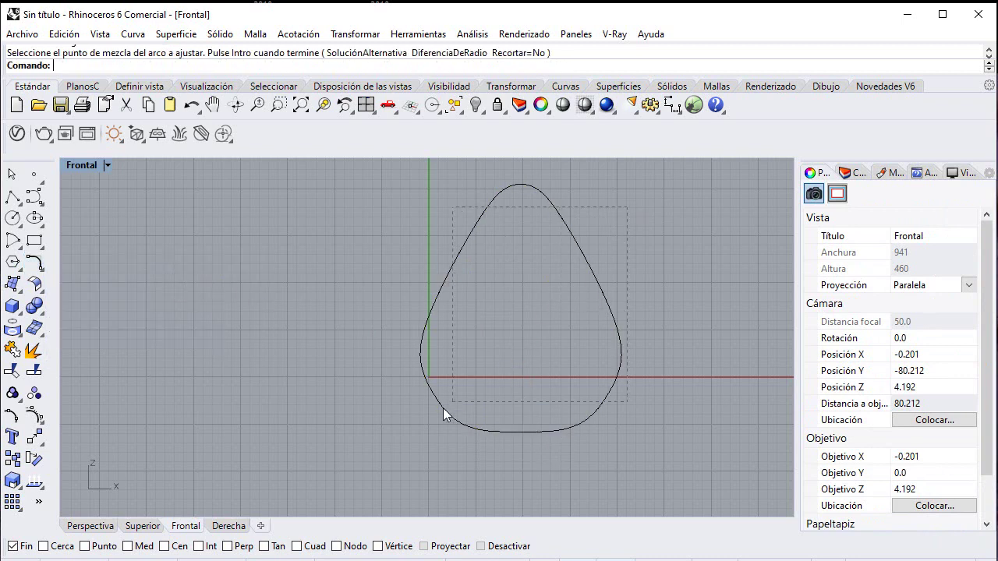
pyautogui.hotkey('ctrl', 'a')
pyautogui.click(11, 350)
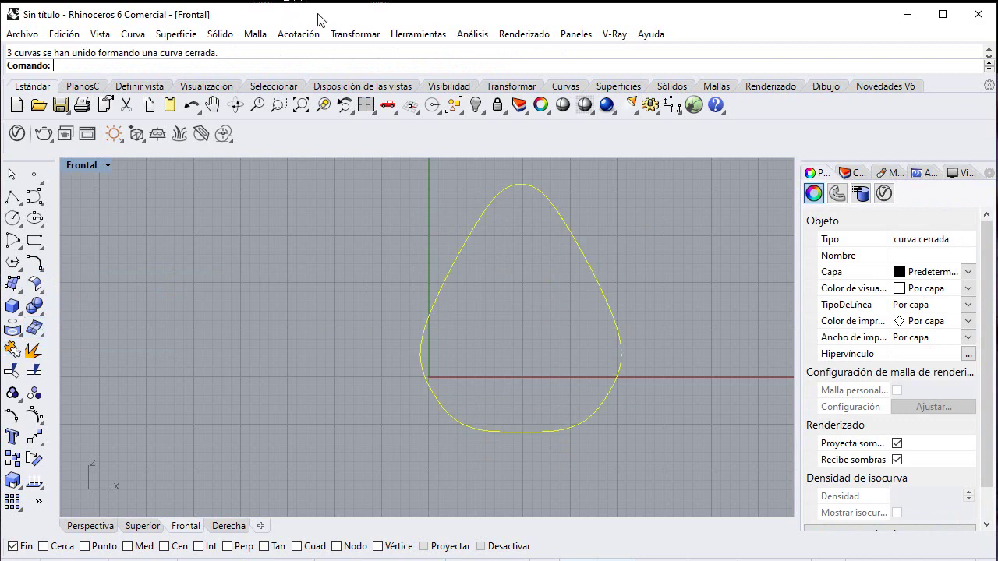
# - Widen the closed outline horizontally from its centre with Scale 1D by a factor of about 1.14
pyautogui.click(354, 33)
pyautogui.moveTo(374, 120)
pyautogui.click(538, 155)
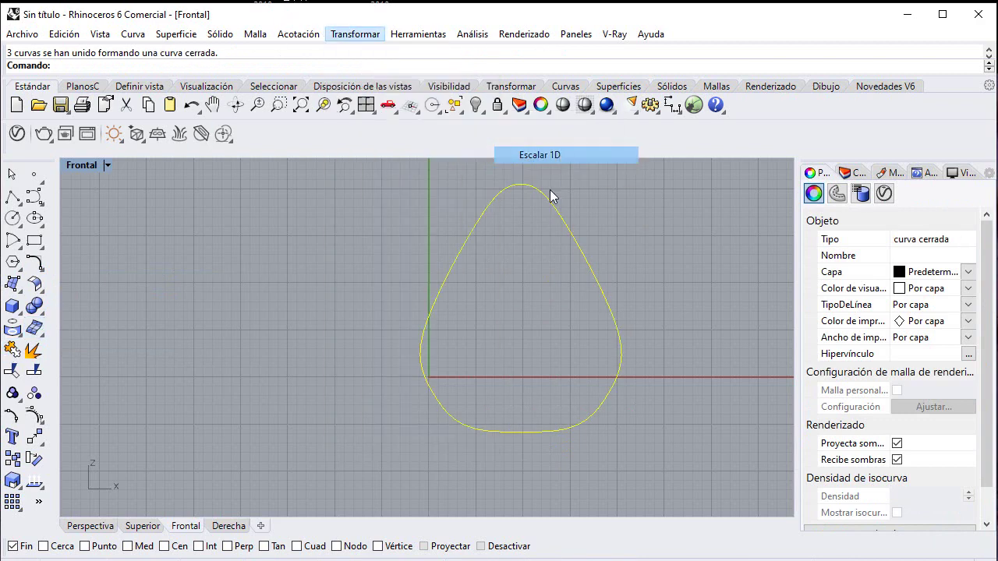
pyautogui.click(523, 299)
pyautogui.click(659, 300)
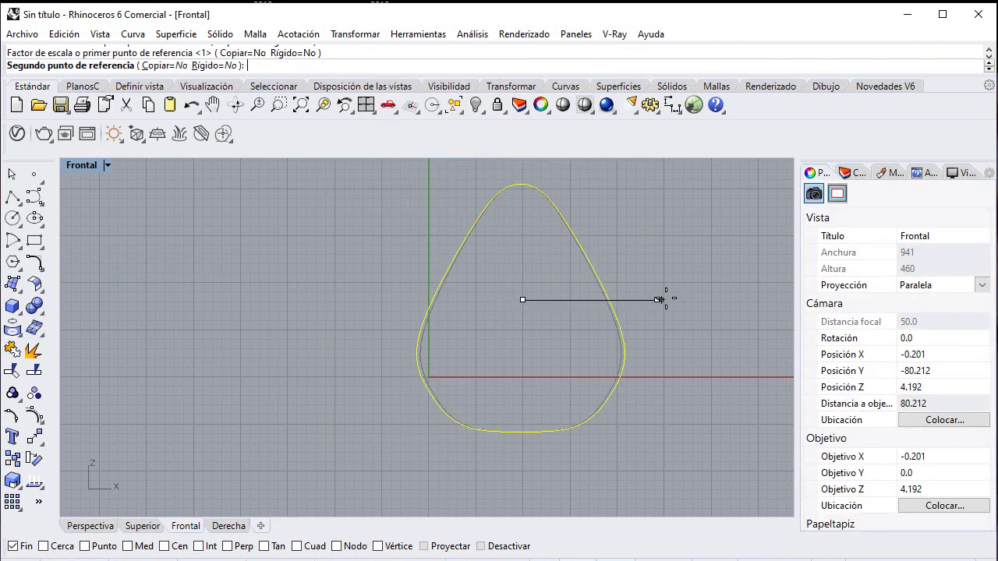
pyautogui.click(675, 298)
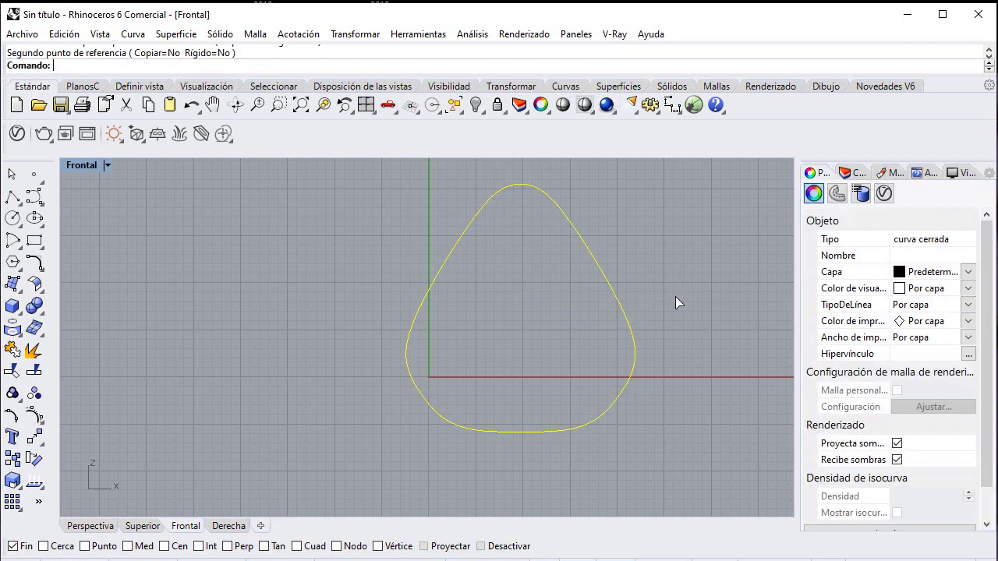
pyautogui.press('Escape')
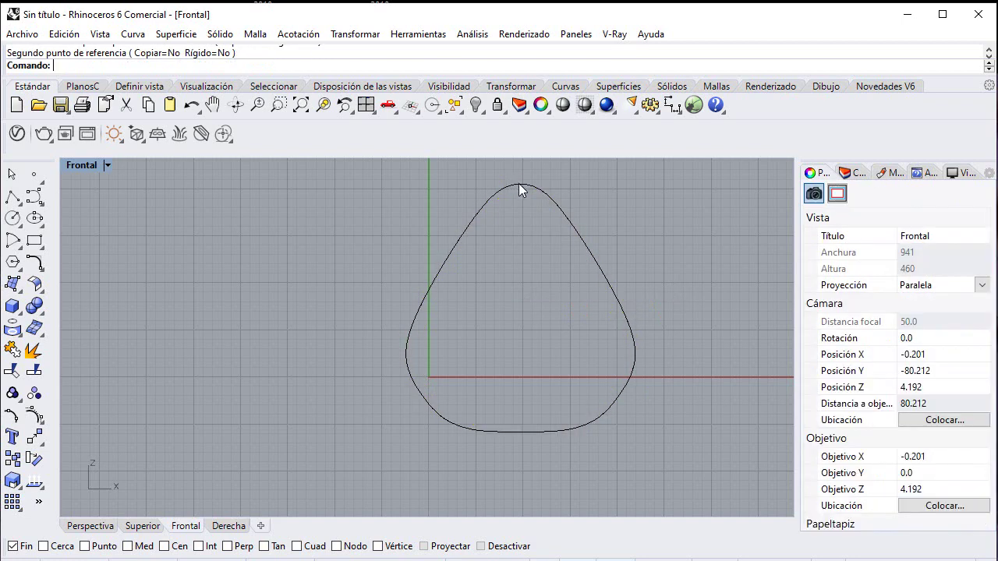
# - Widen the outline slightly more with another horizontal Scale 1D from its centre, and restore the four-viewport layout
pyautogui.click(472, 217)
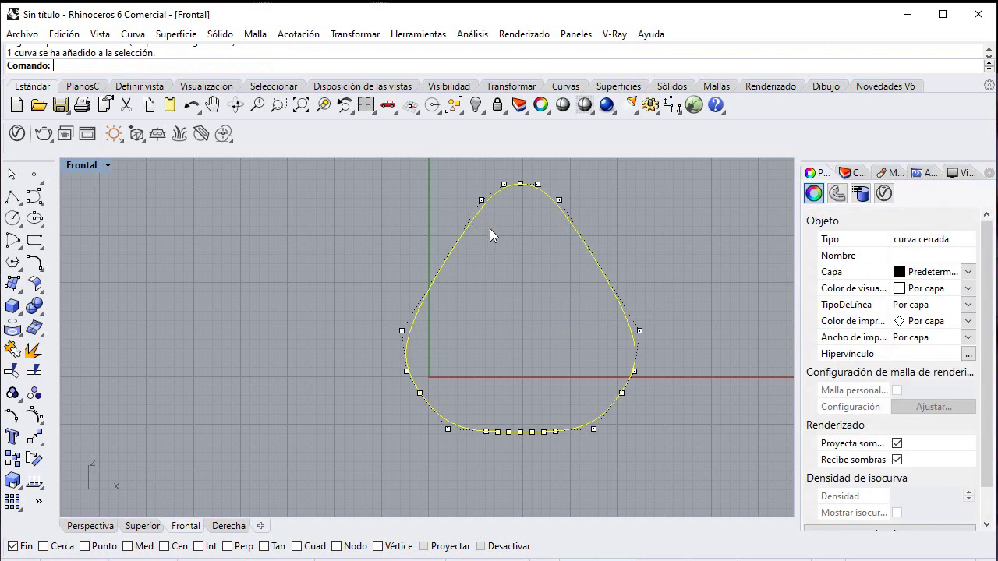
pyautogui.press('Return')
pyautogui.click(516, 310)
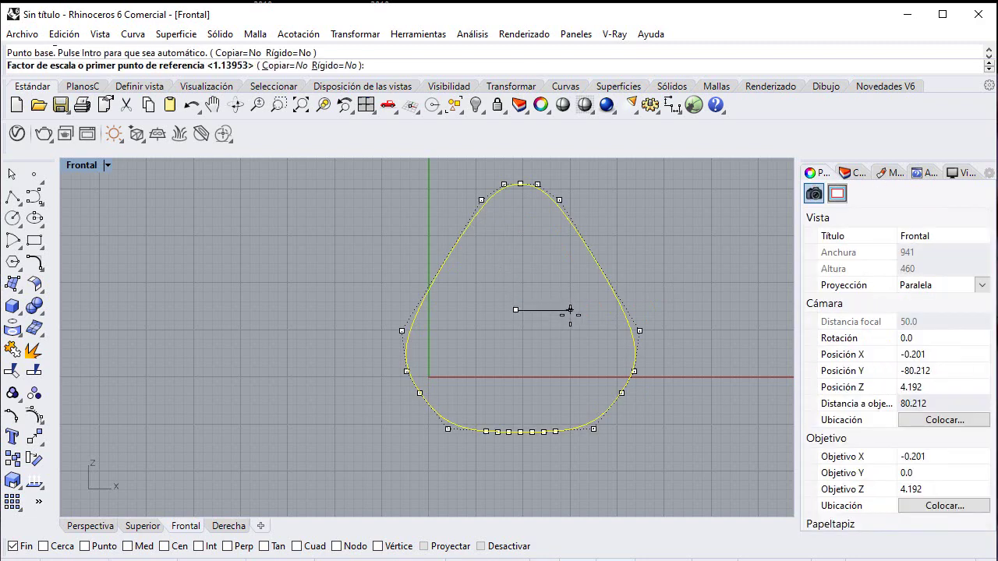
pyautogui.click(570, 310)
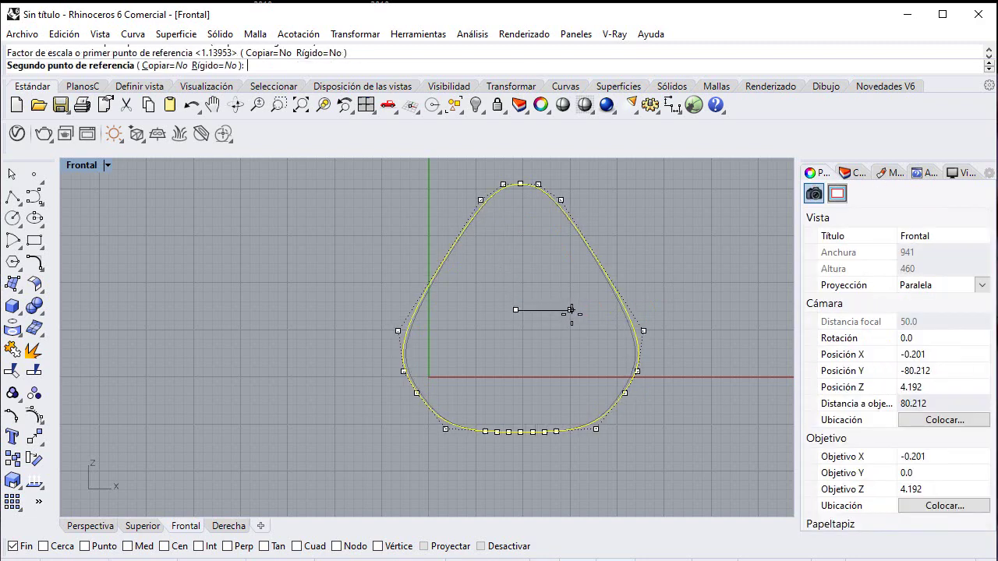
pyautogui.click(571, 311)
pyautogui.click(517, 301)
pyautogui.moveTo(562, 281); pyautogui.dragTo(486, 283, button='right')
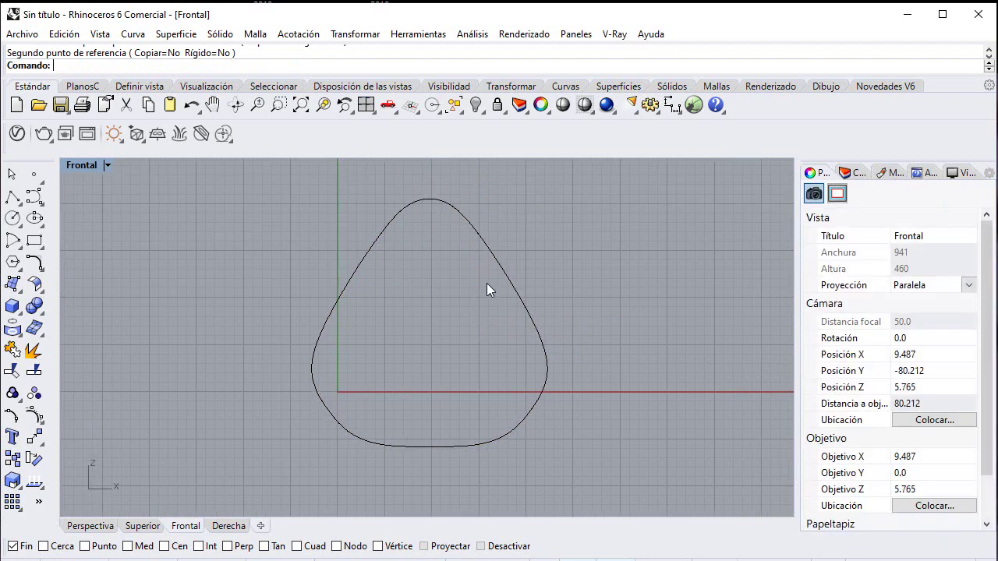
pyautogui.doubleClick(83, 166)
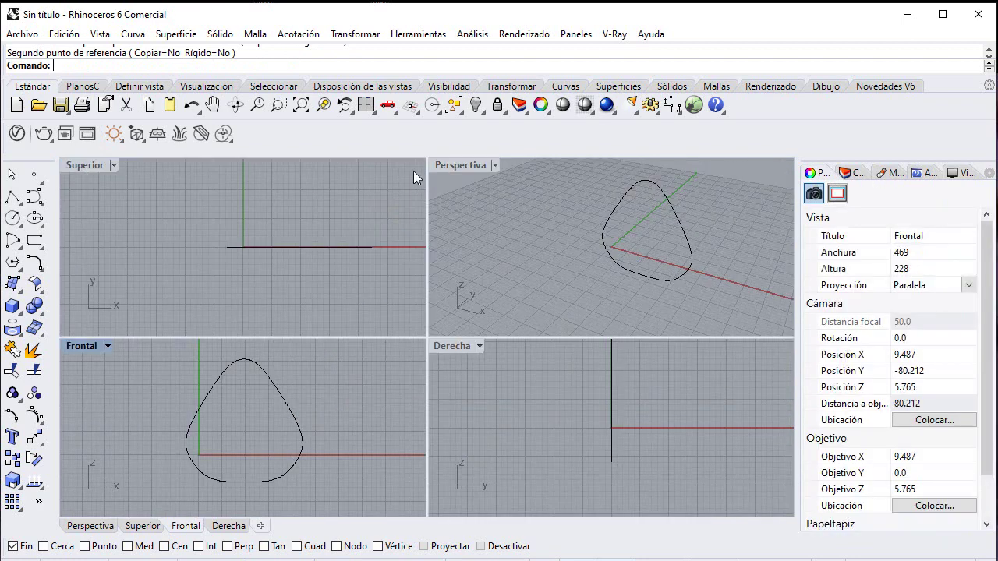
# - Try rotating the outline by 320 degrees about its base in the Derecha view, and undo the rotation
pyautogui.click(616, 215)
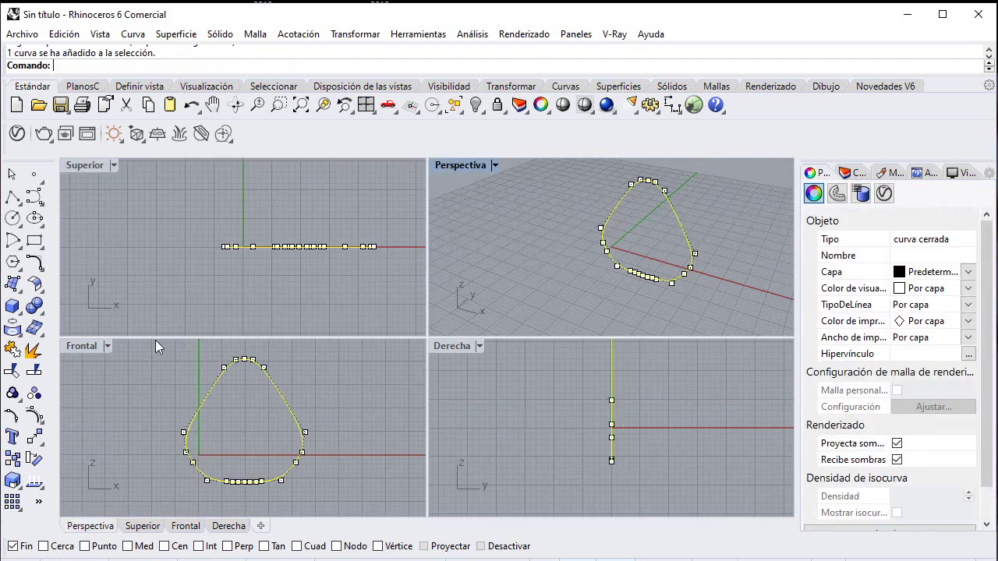
pyautogui.click(37, 438)
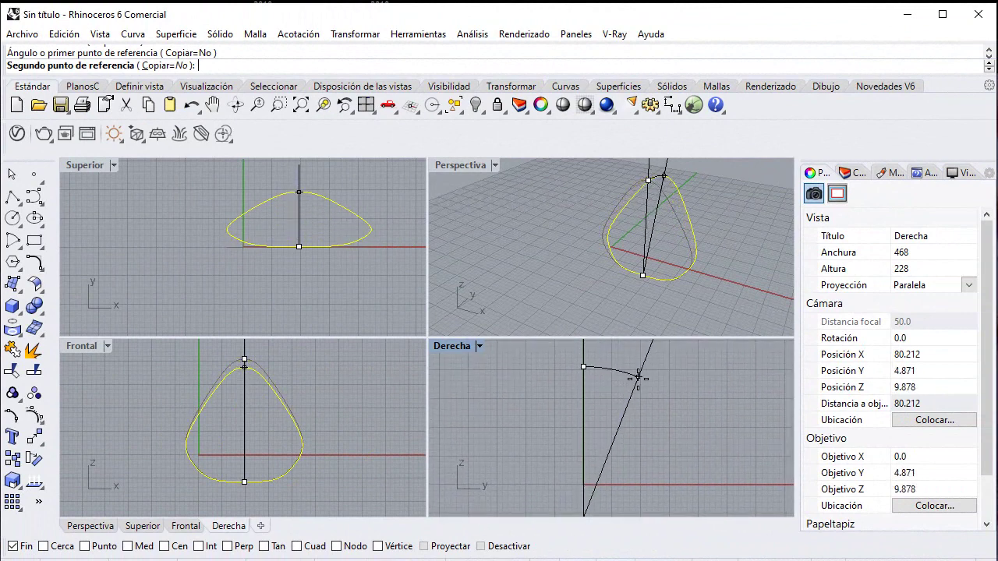
pyautogui.write('320')
pyautogui.press('Return')
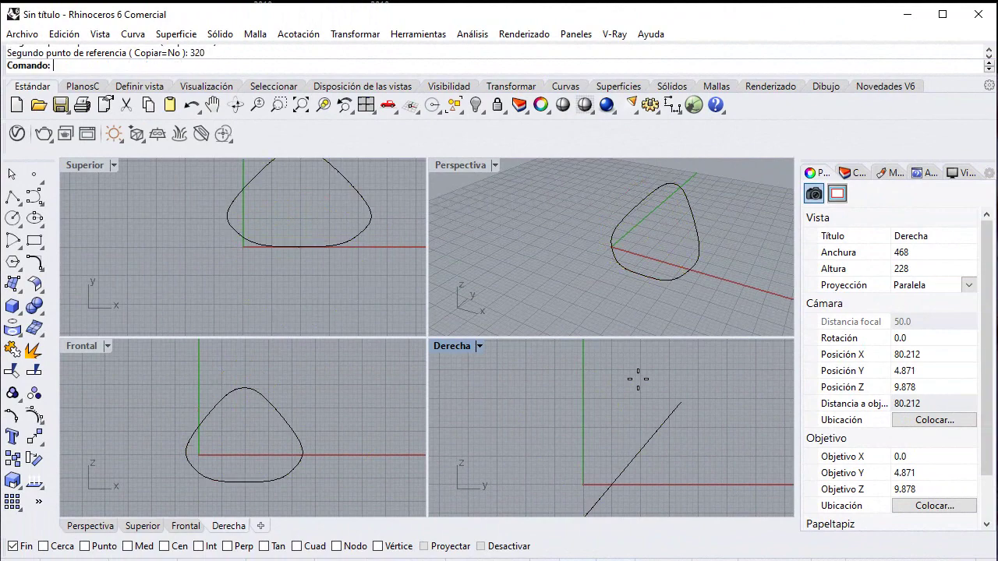
pyautogui.hotkey('ctrl', 'z')
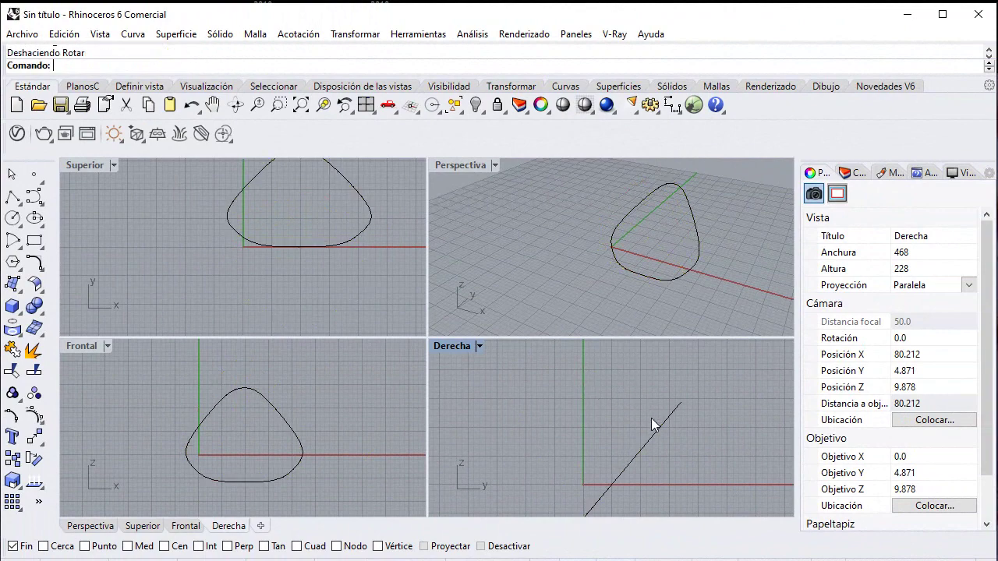
# - Rotate the outline by 330 degrees about its lower end in the Derecha view, using its upper end as reference
pyautogui.press('Return')
pyautogui.click(591, 478)
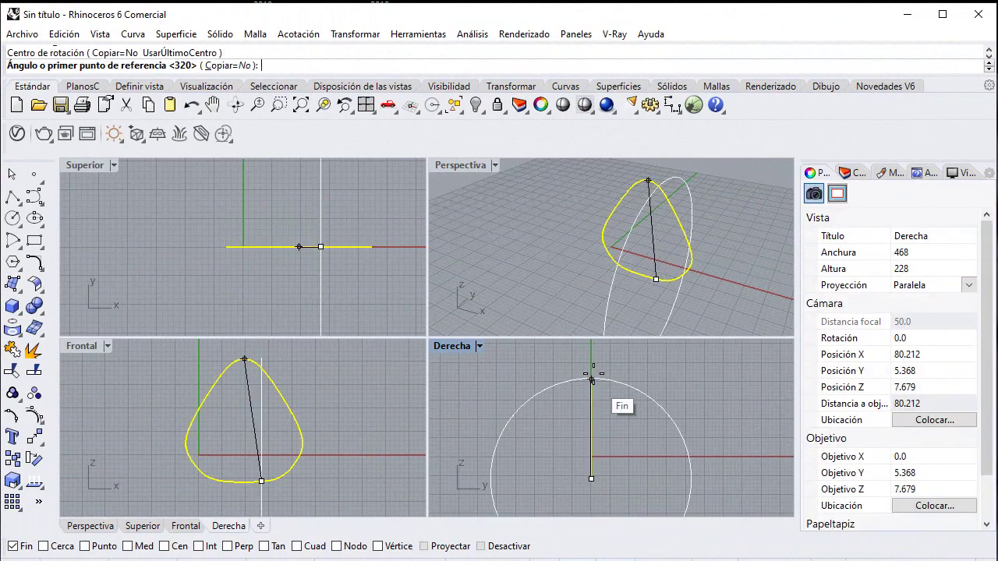
pyautogui.click(591, 380)
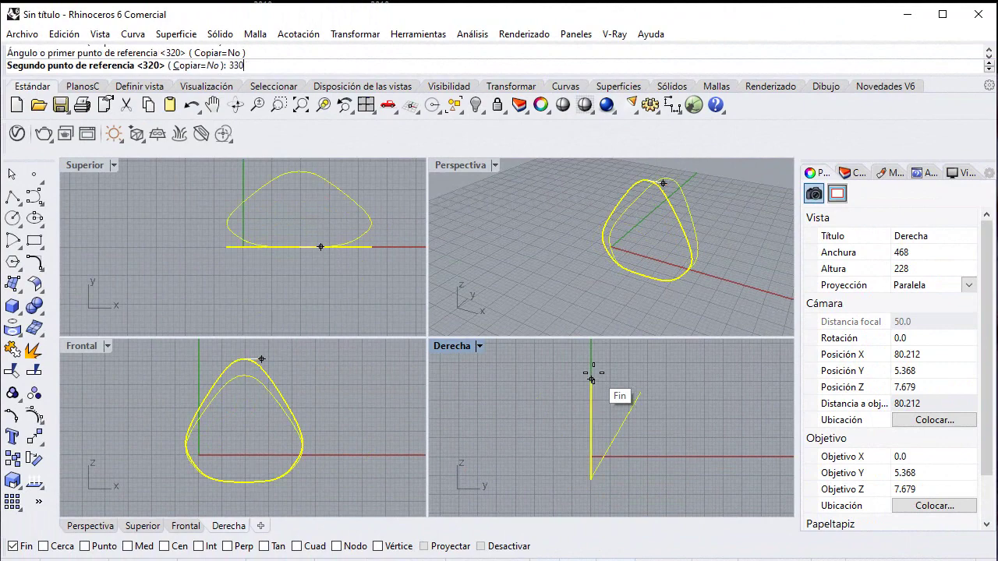
pyautogui.write('330')
pyautogui.press('Escape')
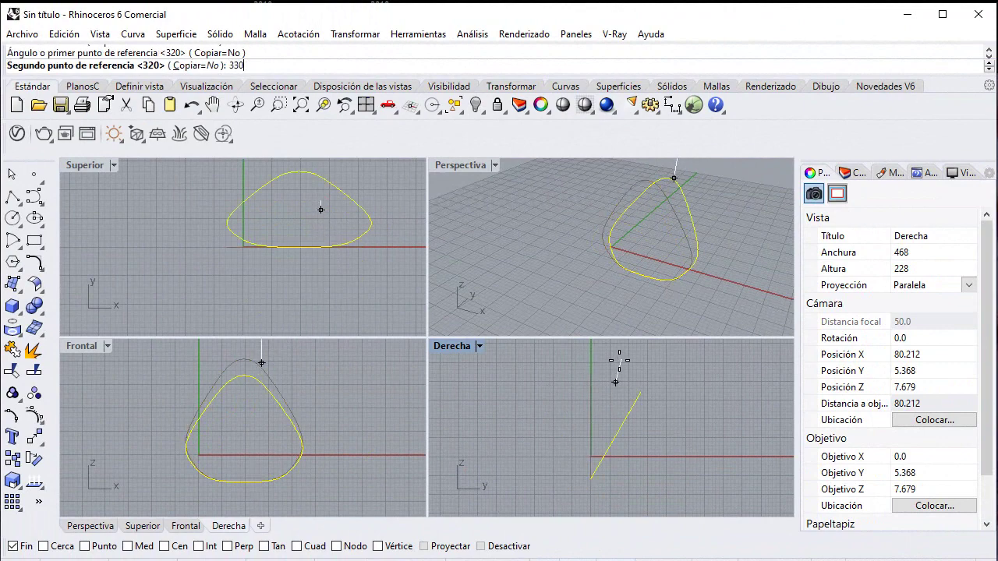
pyautogui.moveTo(653, 416); pyautogui.dragTo(652, 391, button='right')
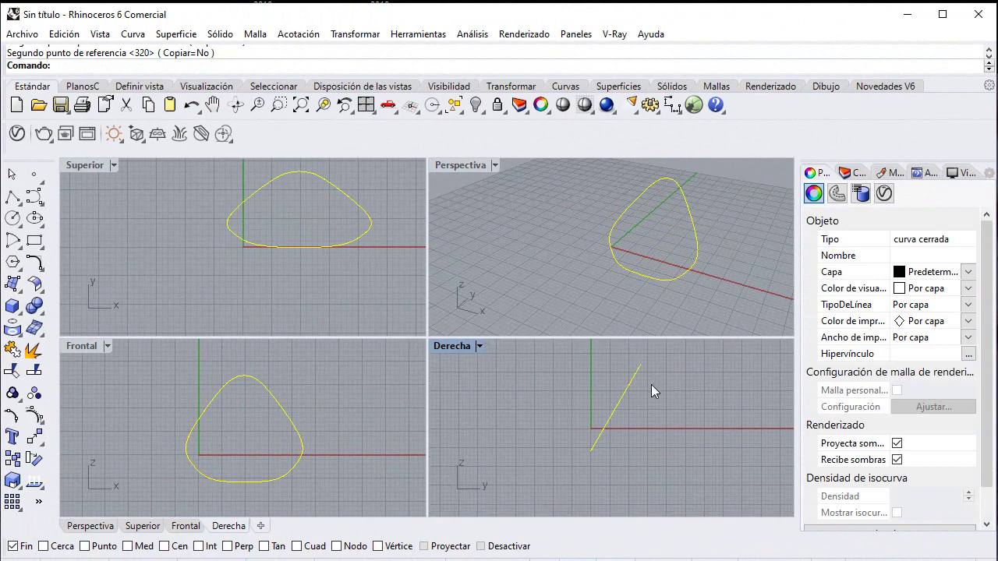
pyautogui.click(302, 409)
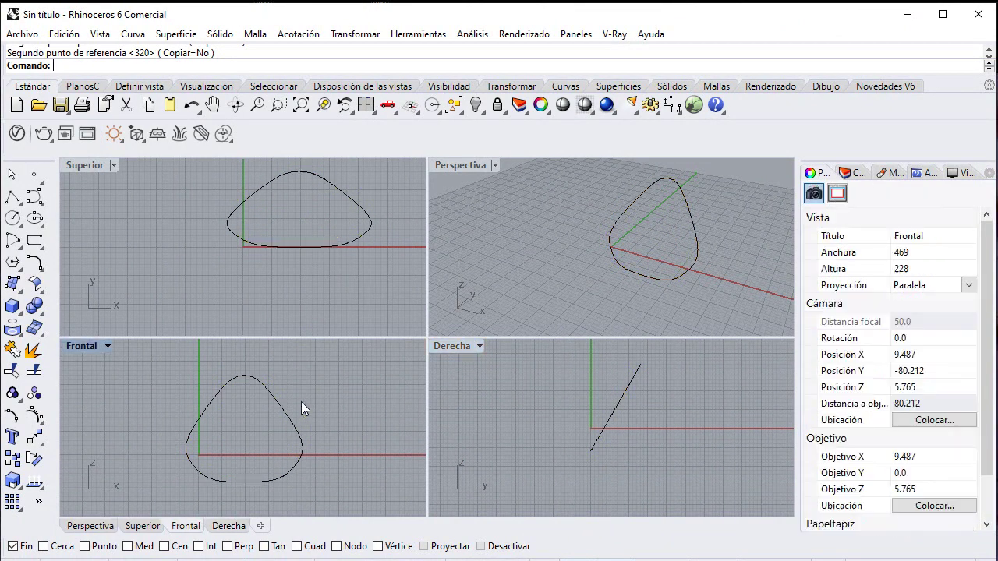
pyautogui.click(12, 218)
pyautogui.press('Escape')
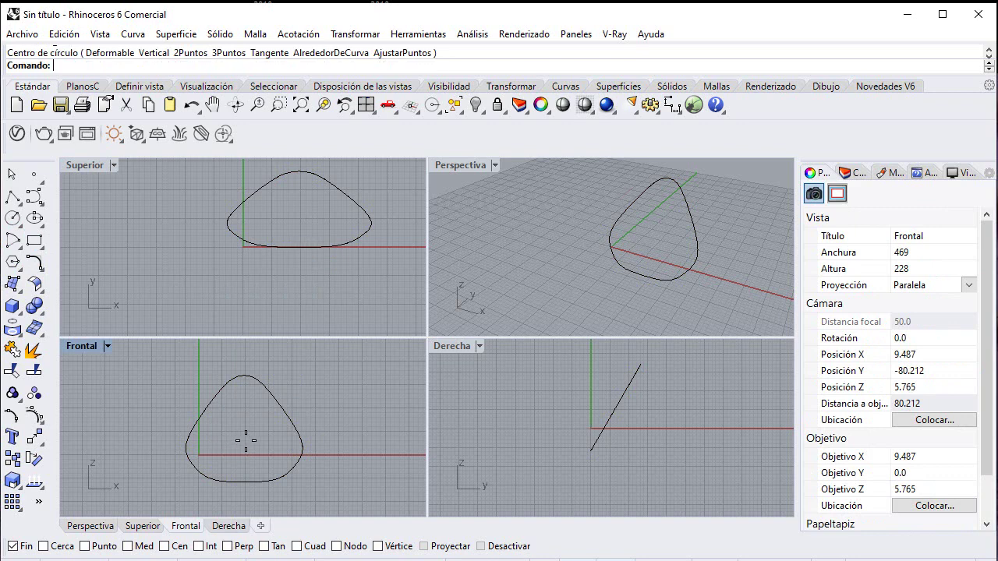
pyautogui.moveTo(170, 355); pyautogui.dragTo(347, 506)
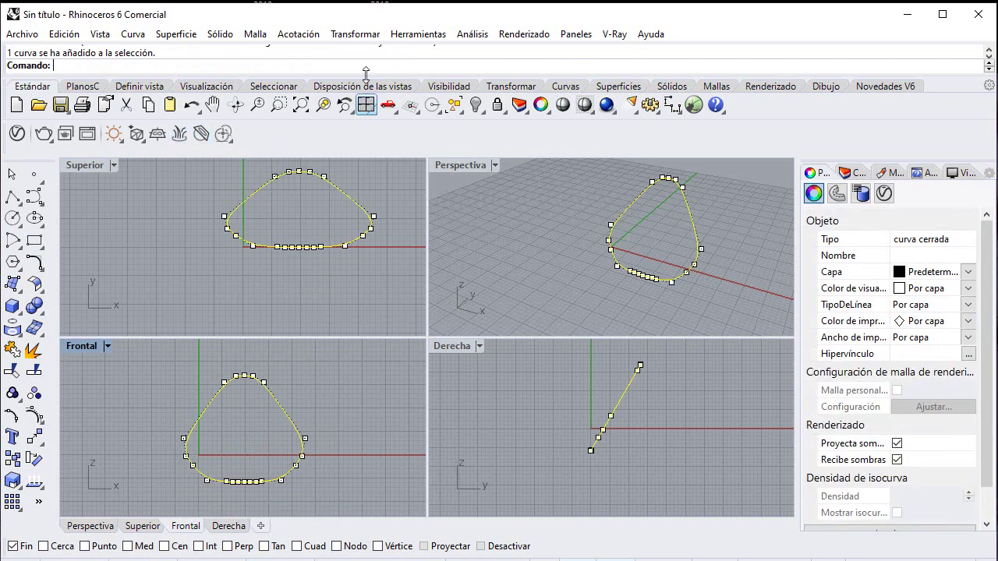
pyautogui.click(353, 35)
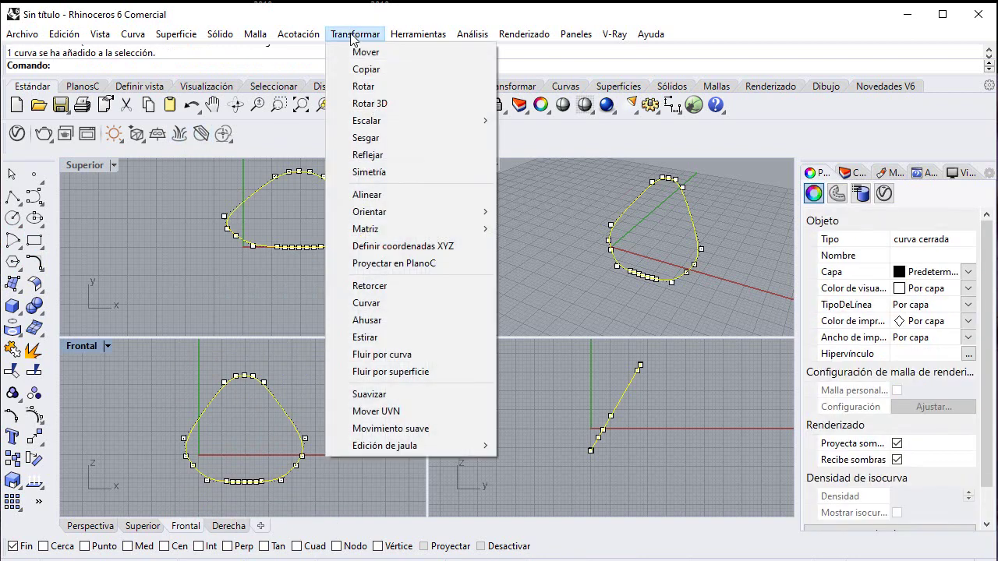
pyautogui.click(576, 378)
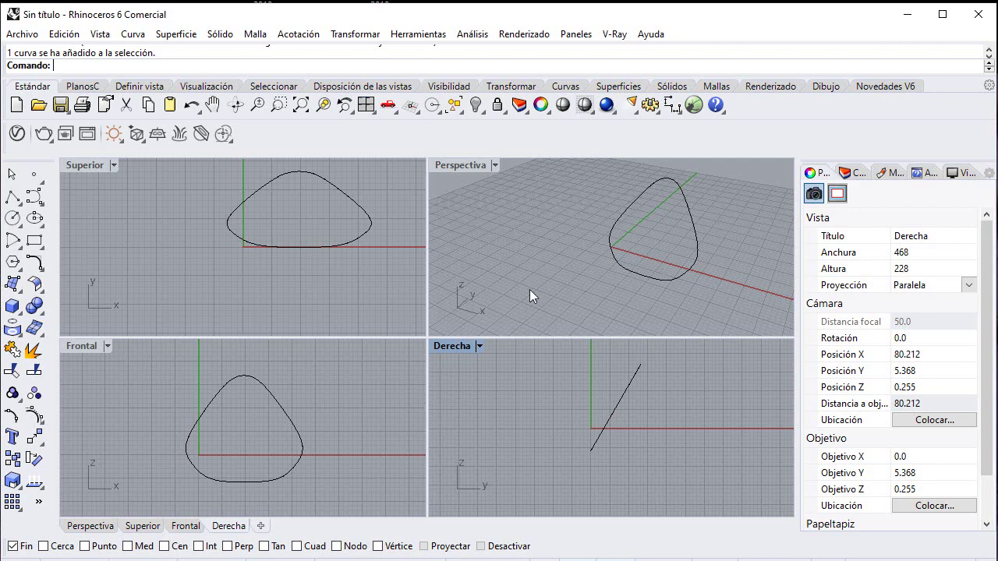
# - Scale the outline uniformly to 70 units wide in the Frontal view, from its left edge with its right edge as reference
pyautogui.click(242, 380)
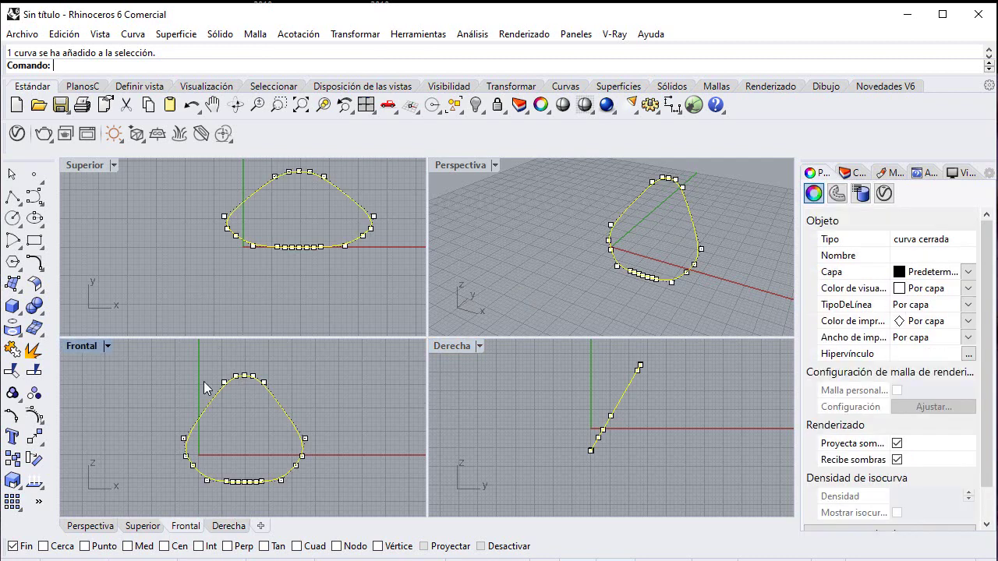
pyautogui.click(355, 34)
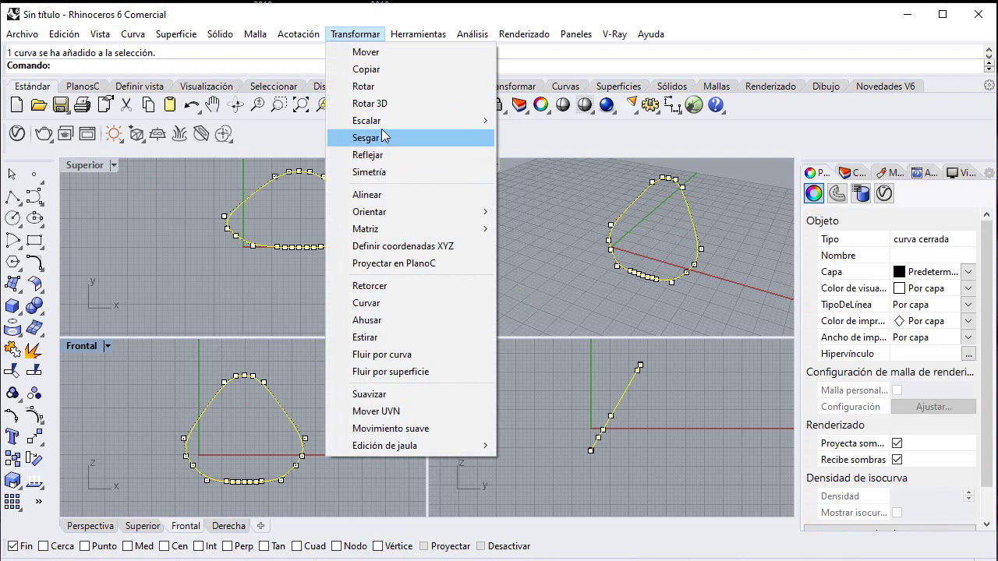
pyautogui.moveTo(375, 119)
pyautogui.click(524, 120)
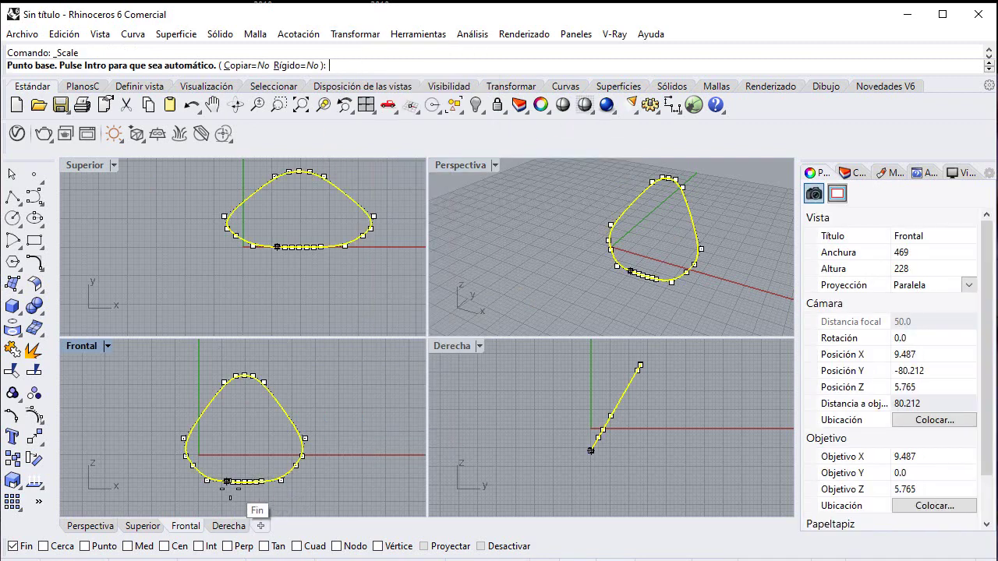
pyautogui.click(185, 440)
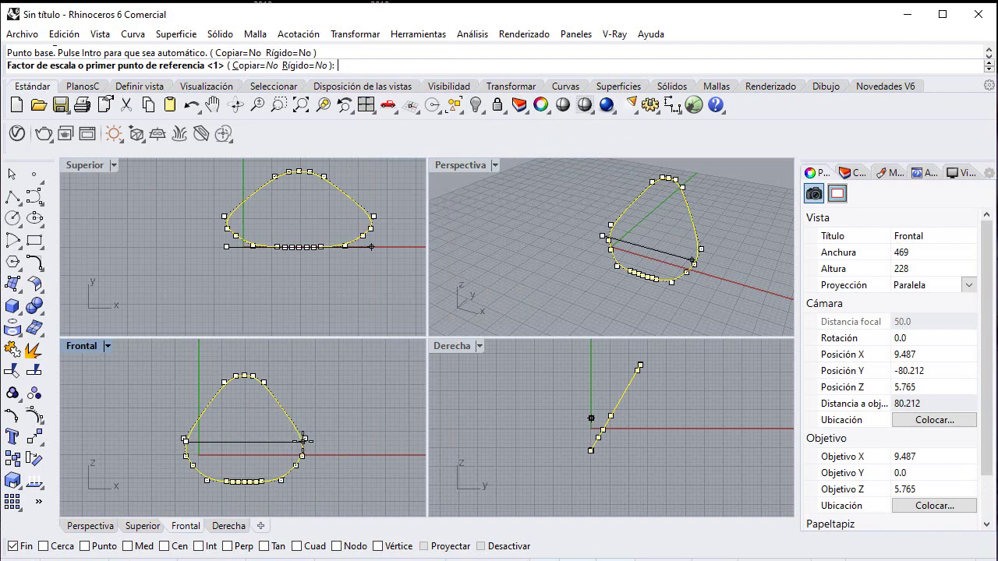
pyautogui.click(303, 441)
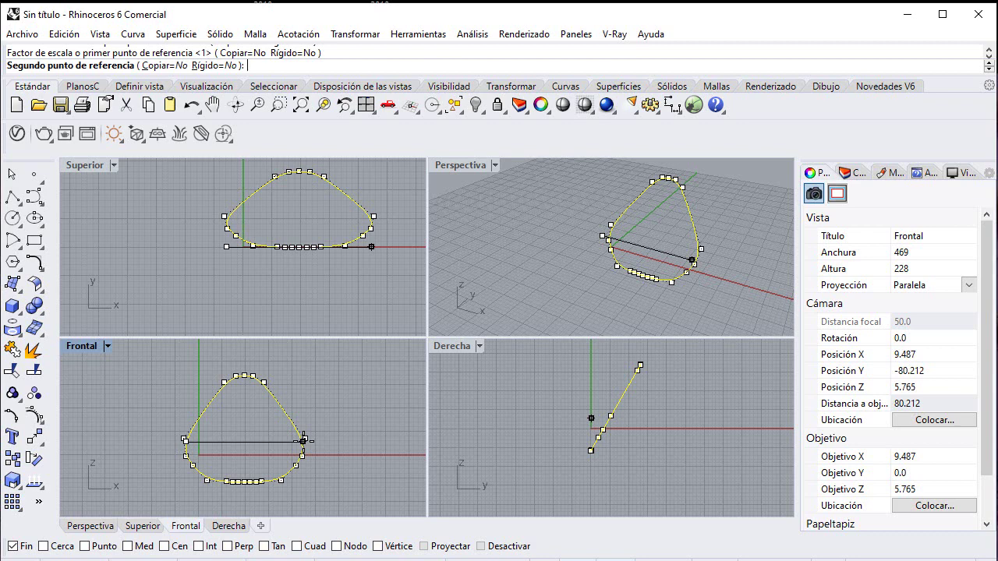
pyautogui.write('70')
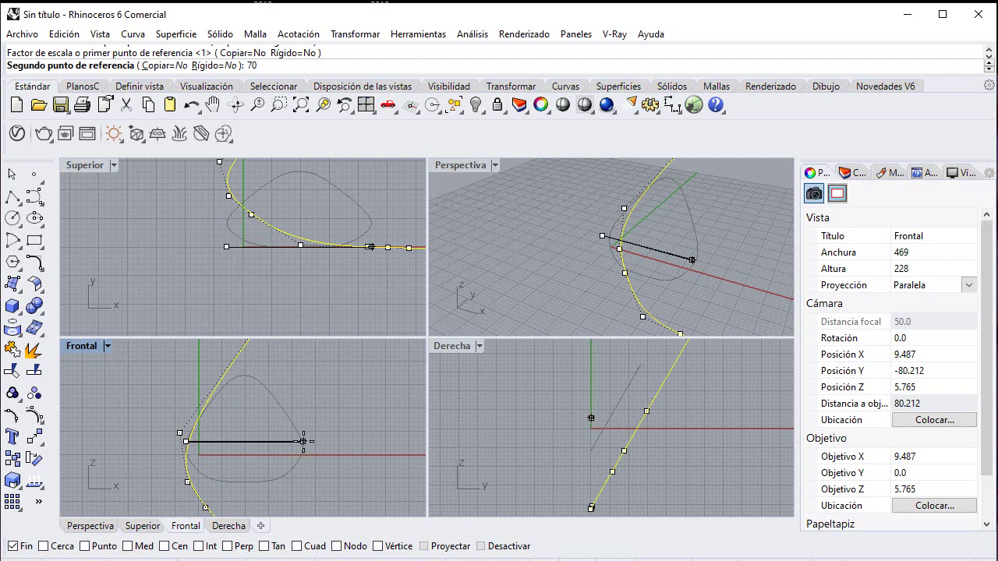
pyautogui.press('Return')
pyautogui.click(311, 438)
pyautogui.scroll(-5, 297, 440)
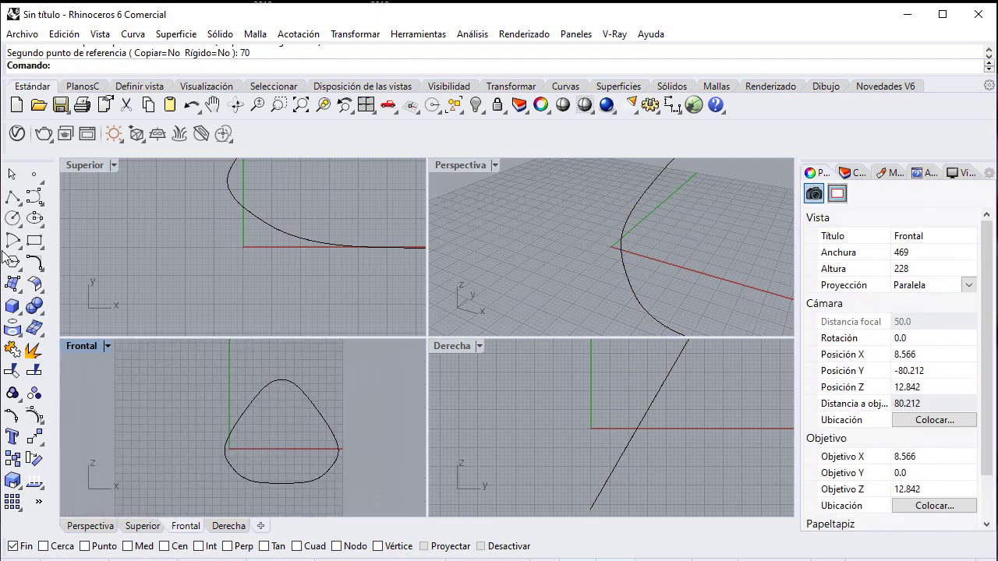
# - Draw a straight centre line in the Frontal view from the middle of the outline's lower edge to its top, using object snaps
pyautogui.click(13, 219)
pyautogui.rightClick(113, 375)
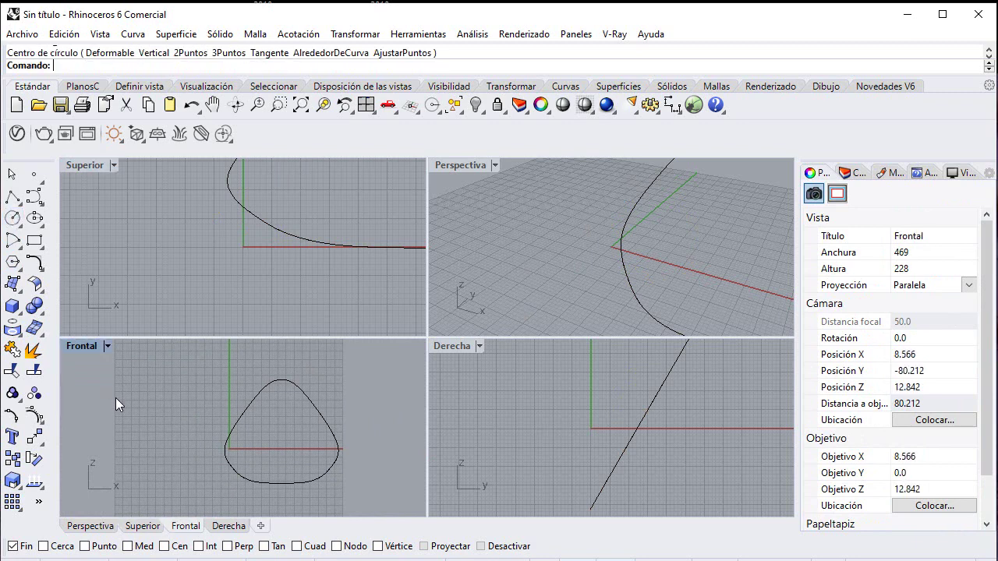
pyautogui.click(13, 197)
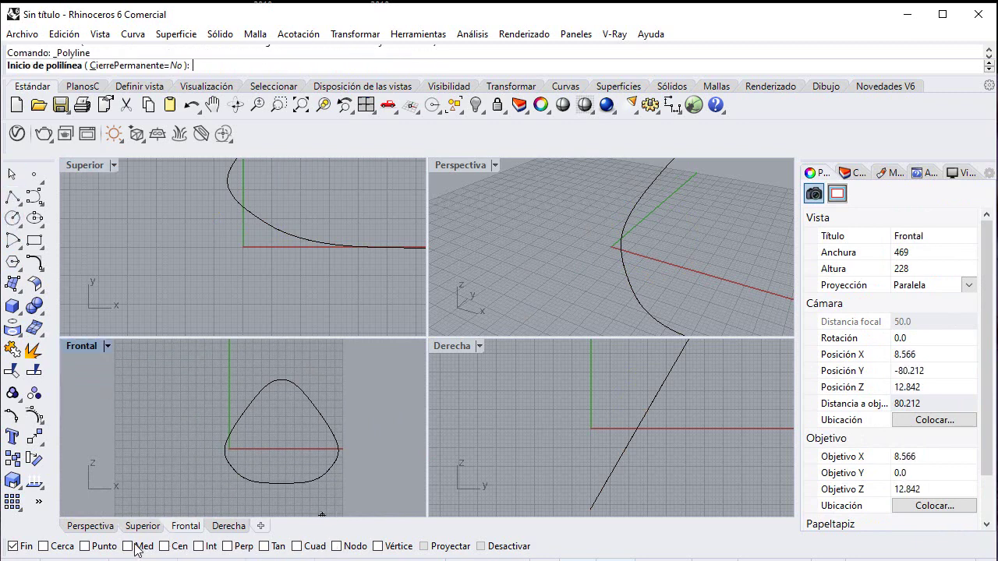
pyautogui.rightClick(315, 548)
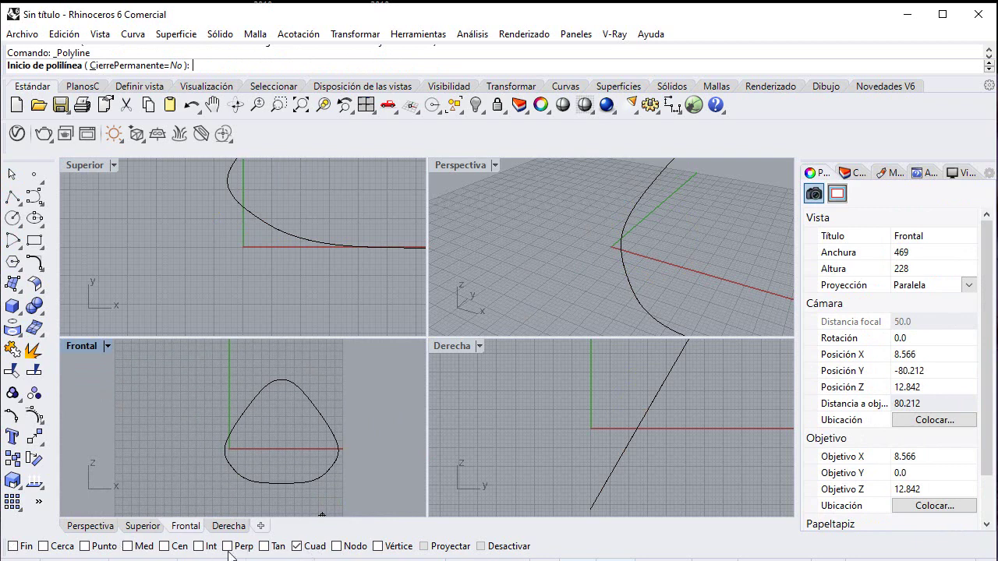
pyautogui.click(140, 547)
pyautogui.click(281, 483)
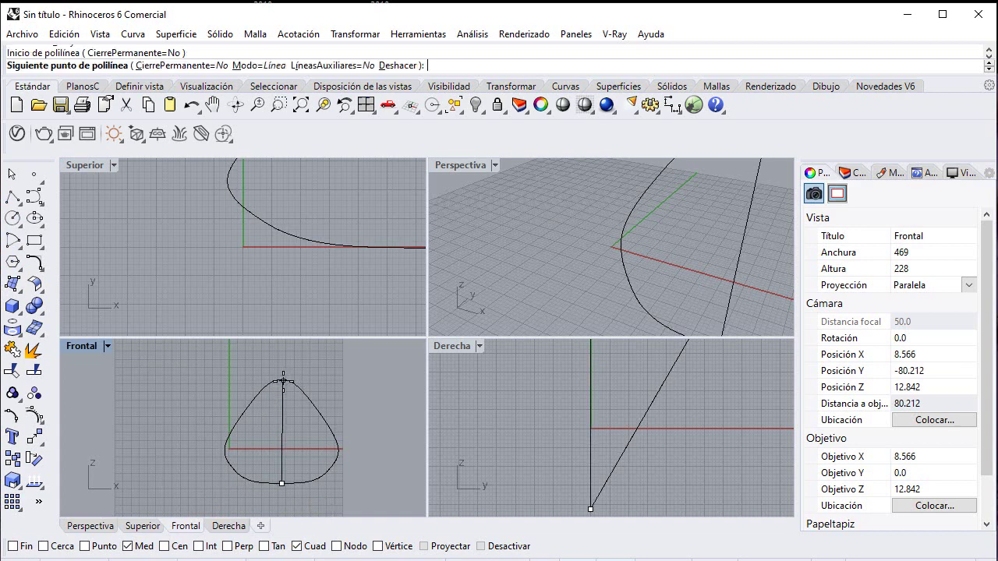
pyautogui.rightClick(73, 548)
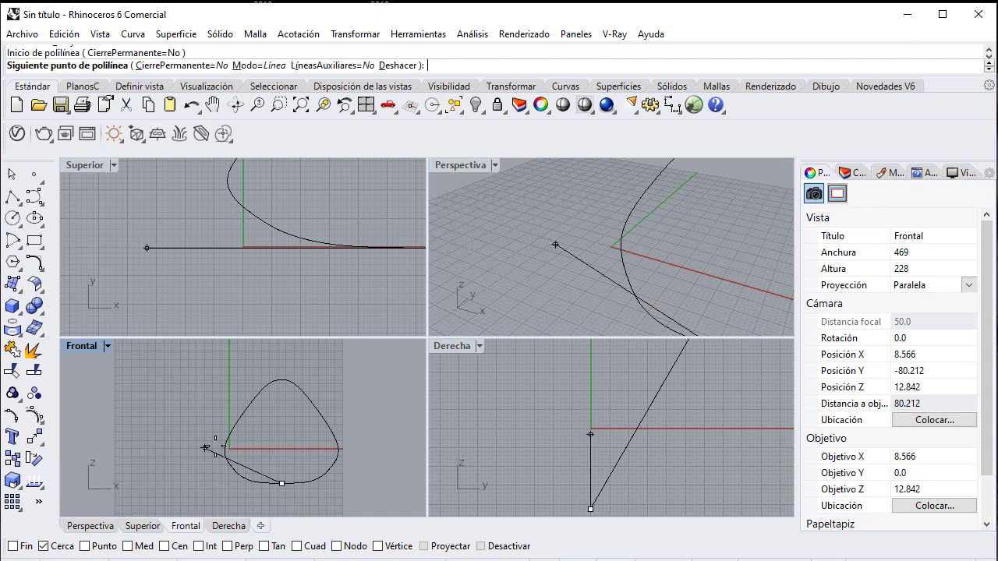
pyautogui.click(281, 380)
pyautogui.press('Return')
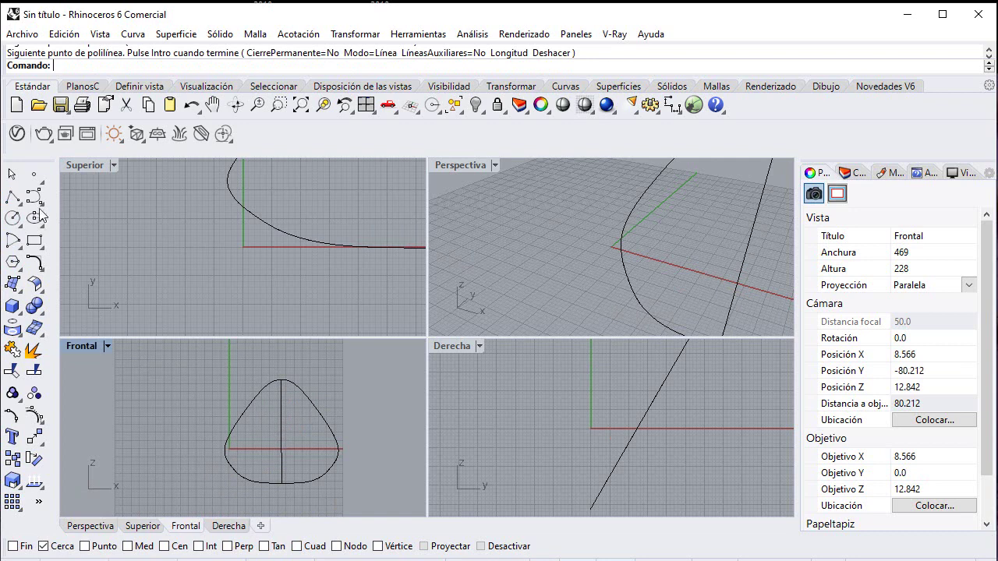
# - Draw a small upright circle centred on the midpoint of the centre line, and undo its trial rotation
pyautogui.click(36, 218)
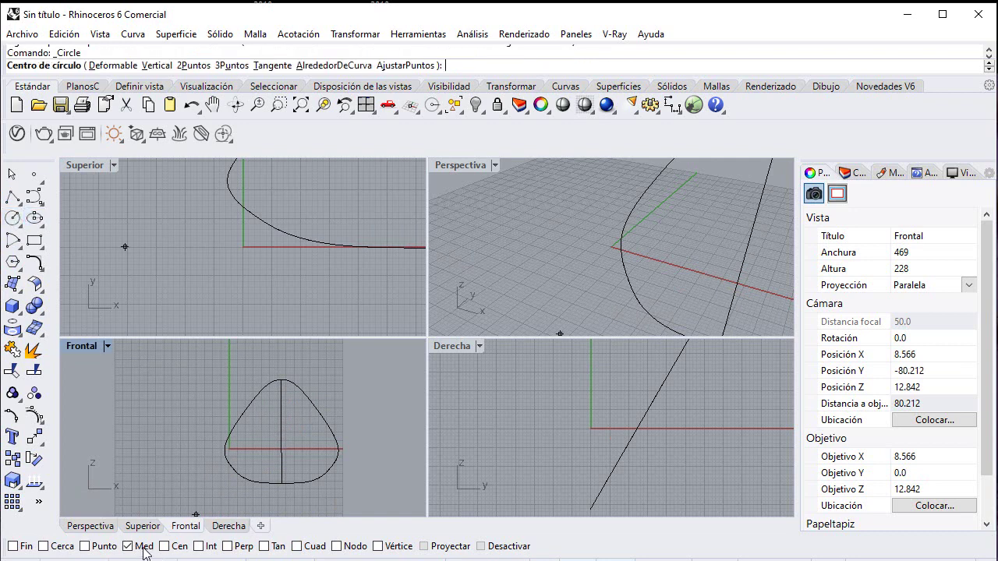
pyautogui.click(282, 432)
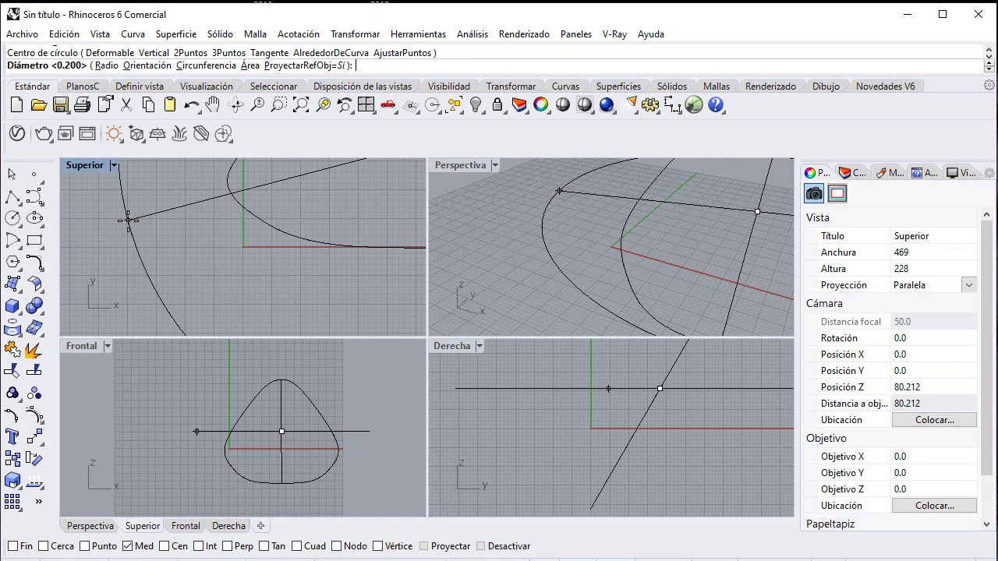
pyautogui.press('Escape')
pyautogui.hotkey('ctrl', 'z')
pyautogui.click(558, 410)
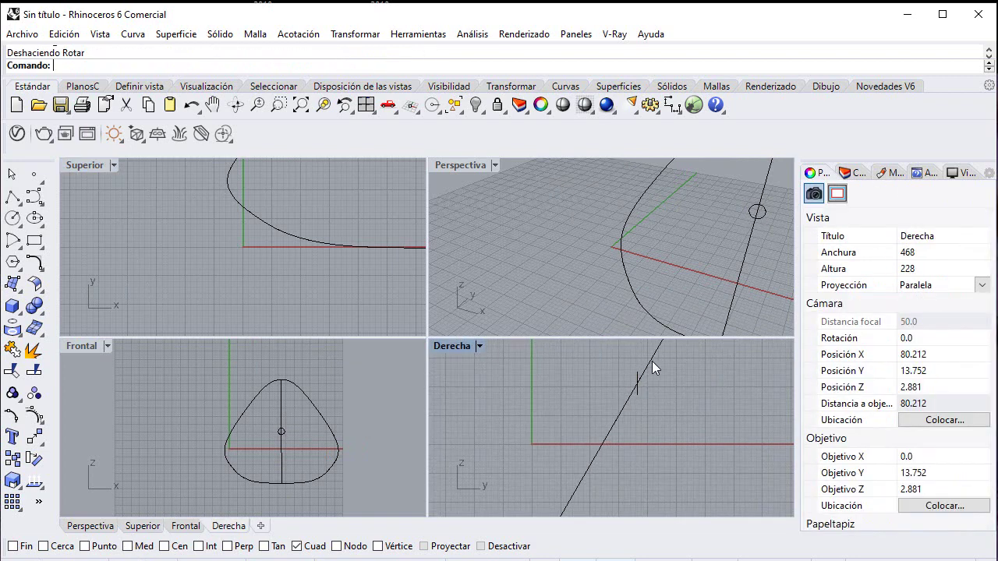
# - Rotate the small circle about its lower end in the Derecha view to a shallow tilt, using its upper end as reference
pyautogui.click(638, 380)
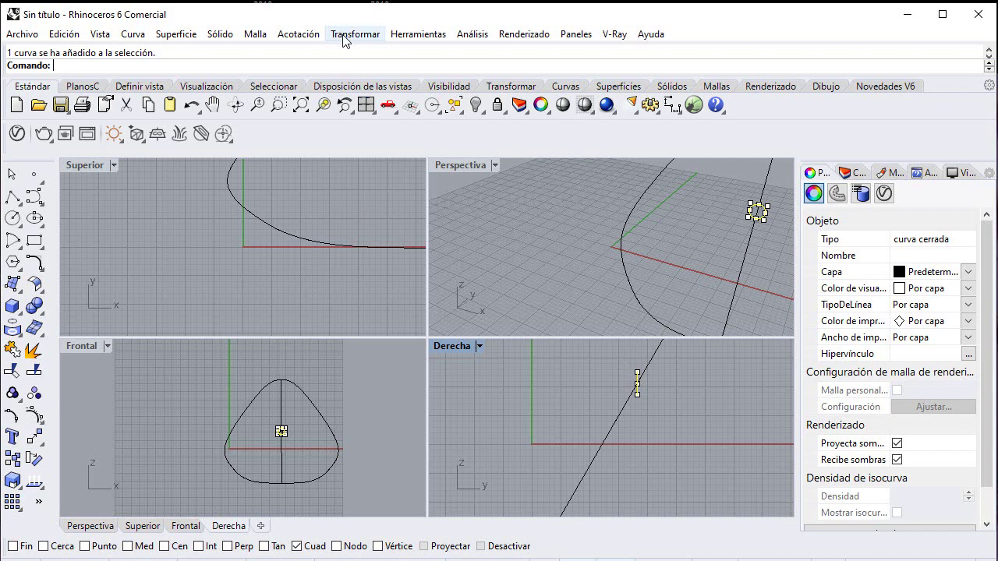
pyautogui.hotkey('ctrl', 'z')
pyautogui.click(640, 396)
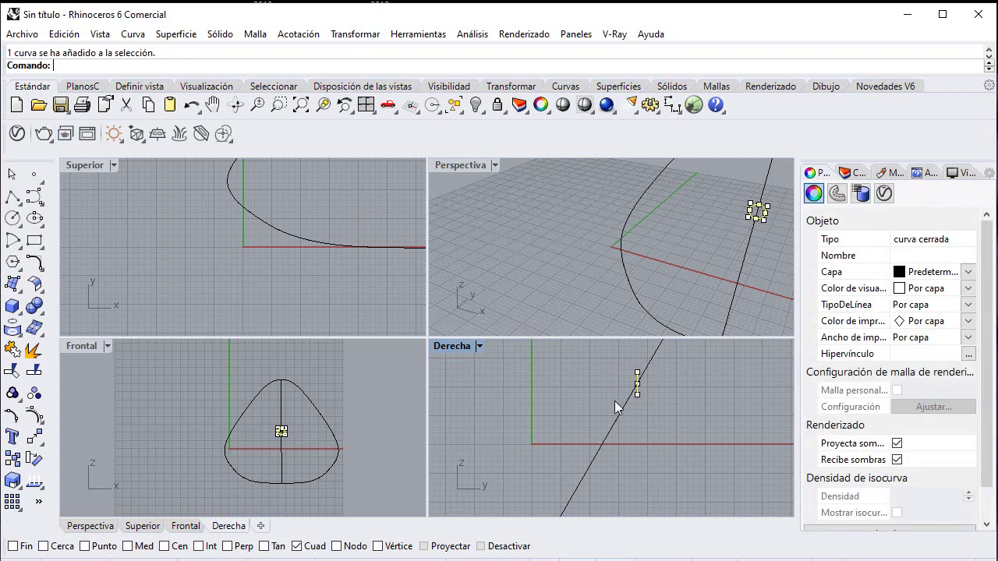
pyautogui.click(34, 458)
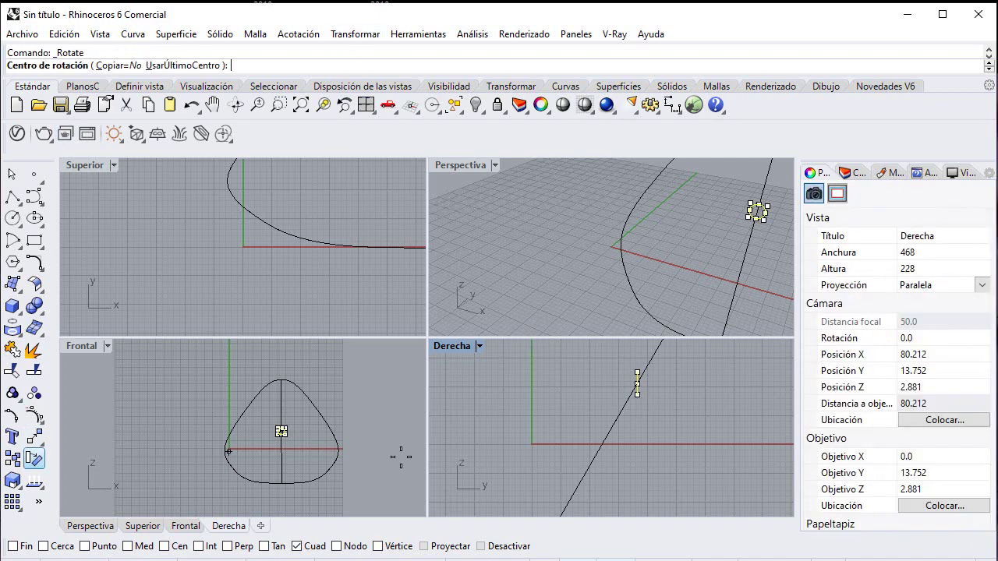
pyautogui.click(638, 396)
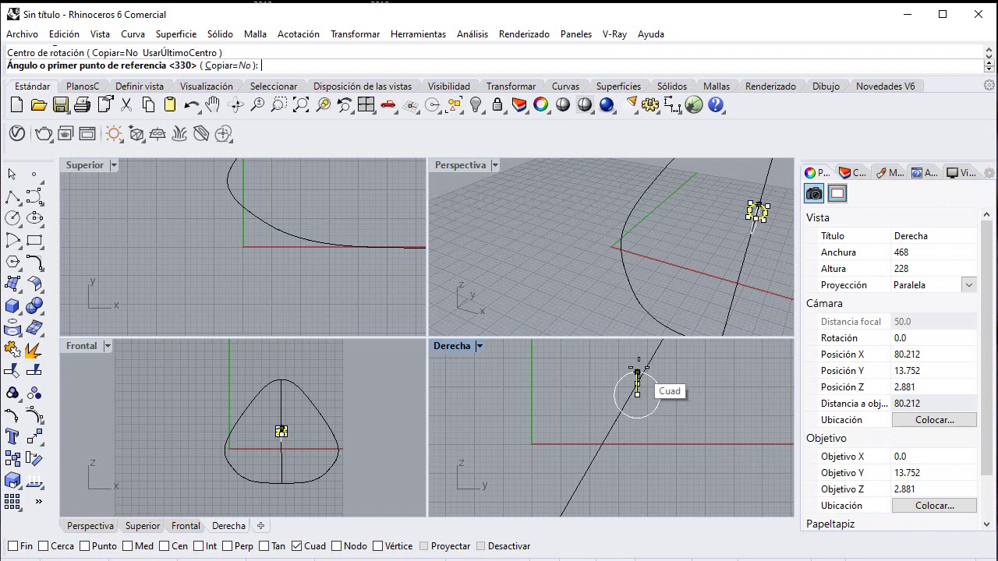
pyautogui.click(639, 390)
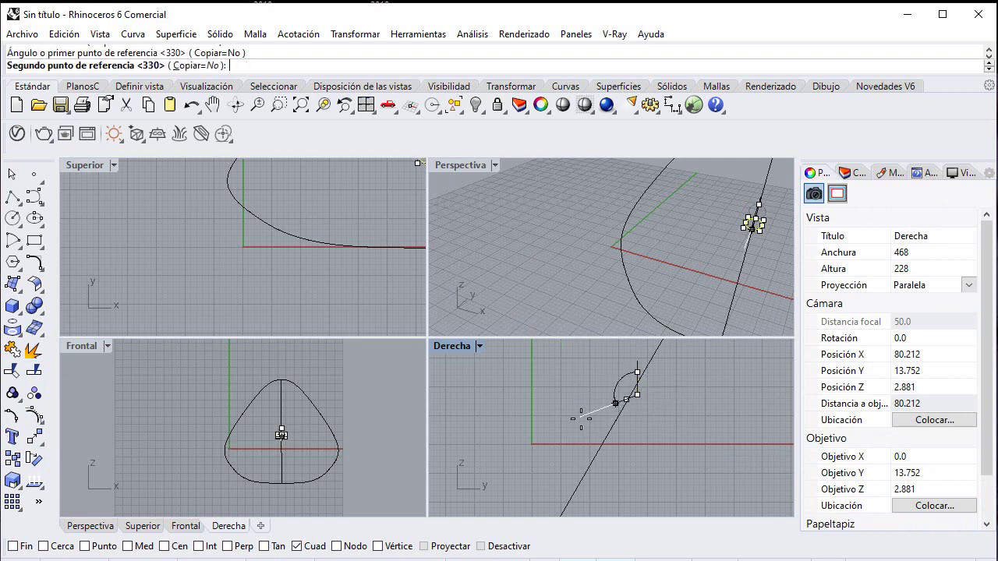
pyautogui.click(580, 415)
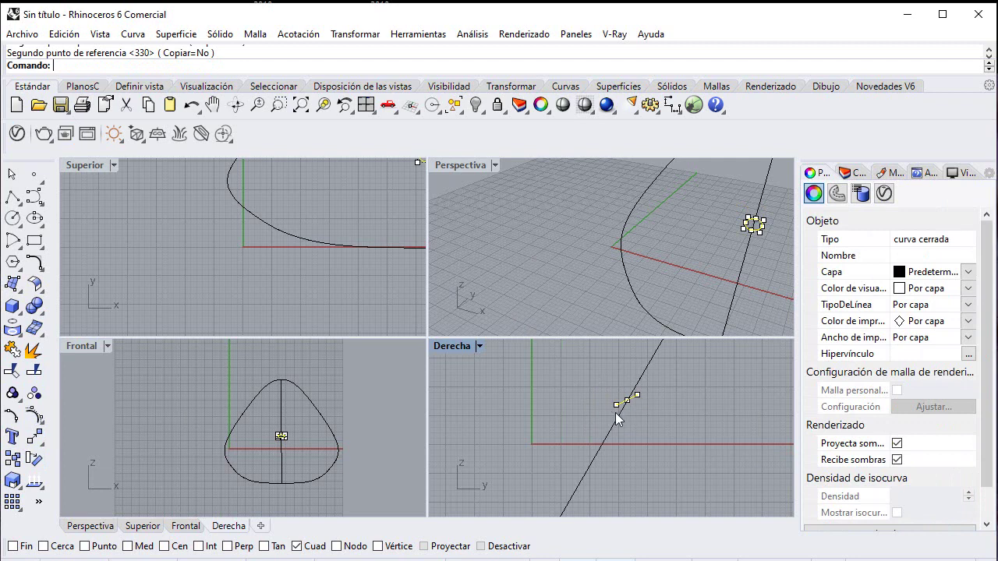
# - Move the small circle 38 units straight down from its centre in the Derecha view
pyautogui.click(35, 437)
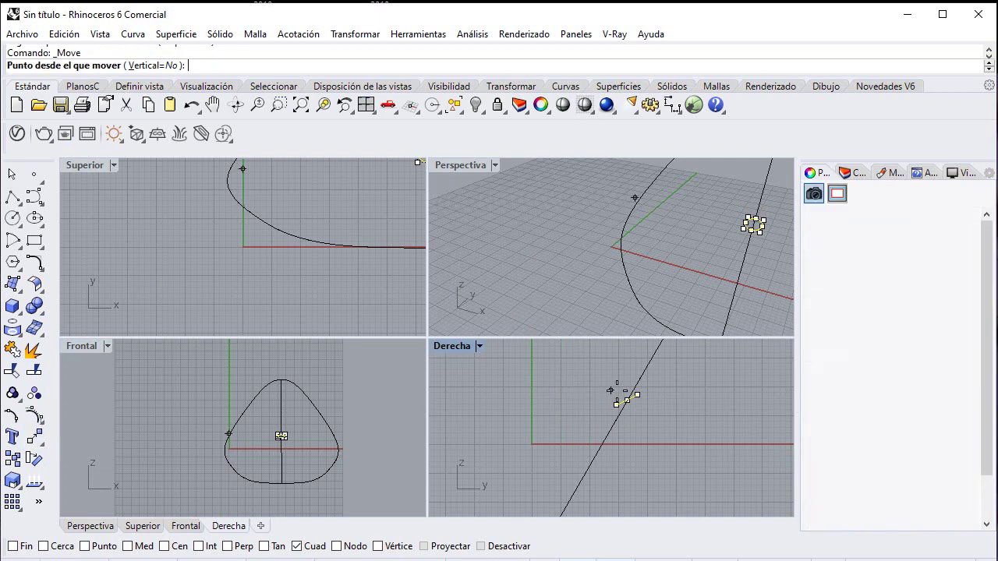
pyautogui.click(627, 400)
pyautogui.scroll(-3, 603, 402)
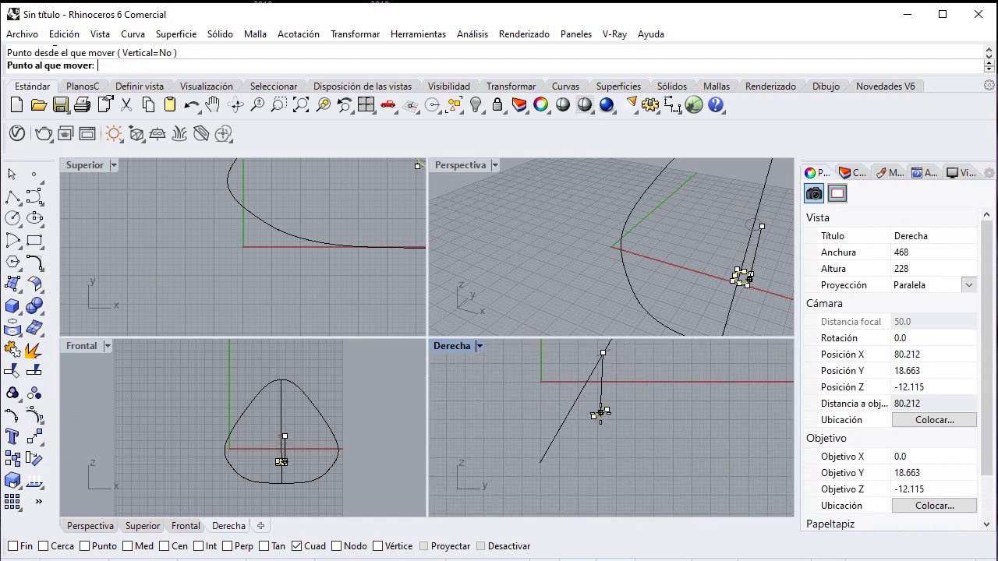
pyautogui.scroll(-3, 591, 404)
pyautogui.write('38')
pyautogui.press('Return')
pyautogui.write('38')
pyautogui.press('Return')
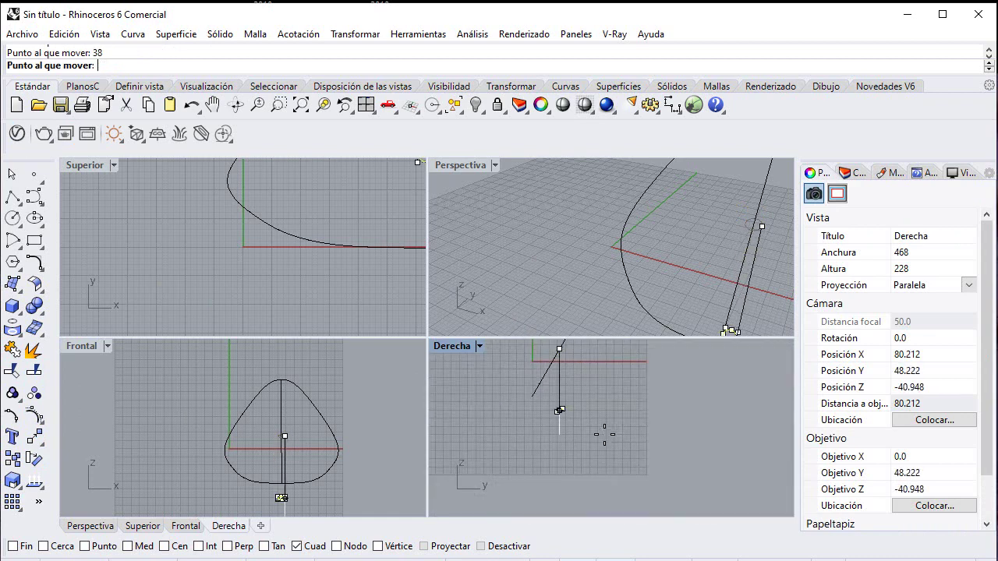
pyautogui.press('Escape')
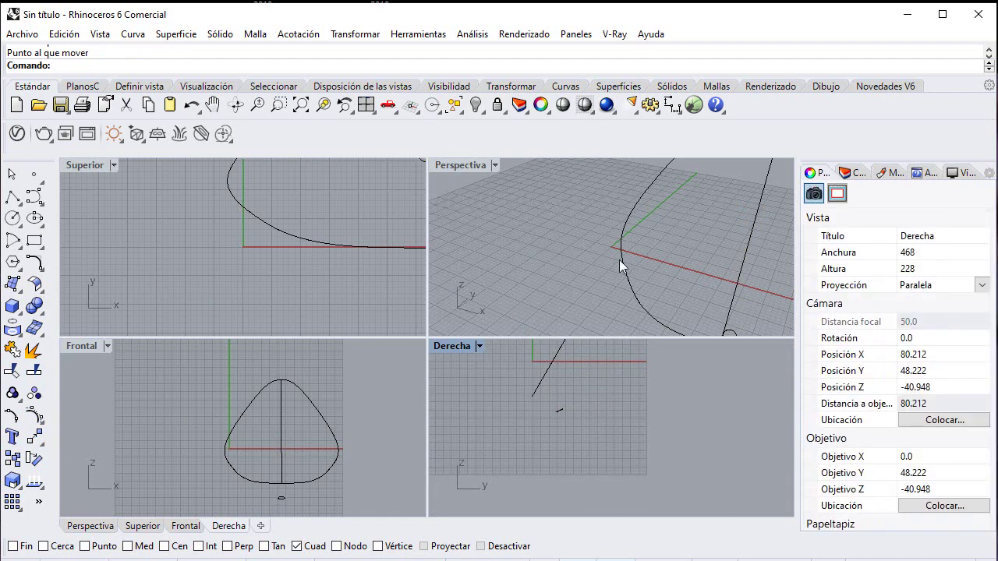
# - Move the small circle 10 units horizontally in the positive Y direction in the Derecha view
pyautogui.scroll(-5, 620, 260)
pyautogui.moveTo(663, 250); pyautogui.dragTo(531, 329, button='right')
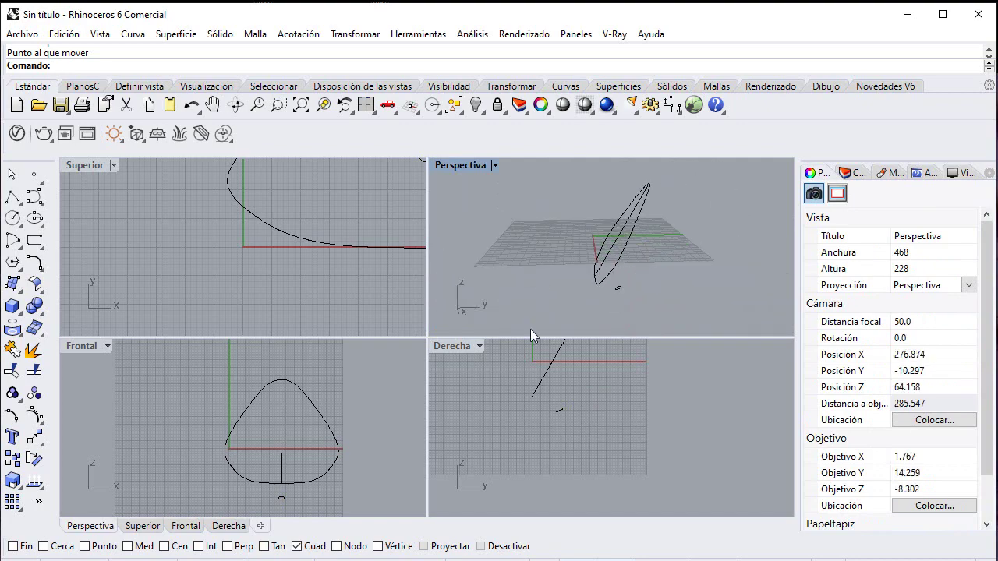
pyautogui.click(551, 405)
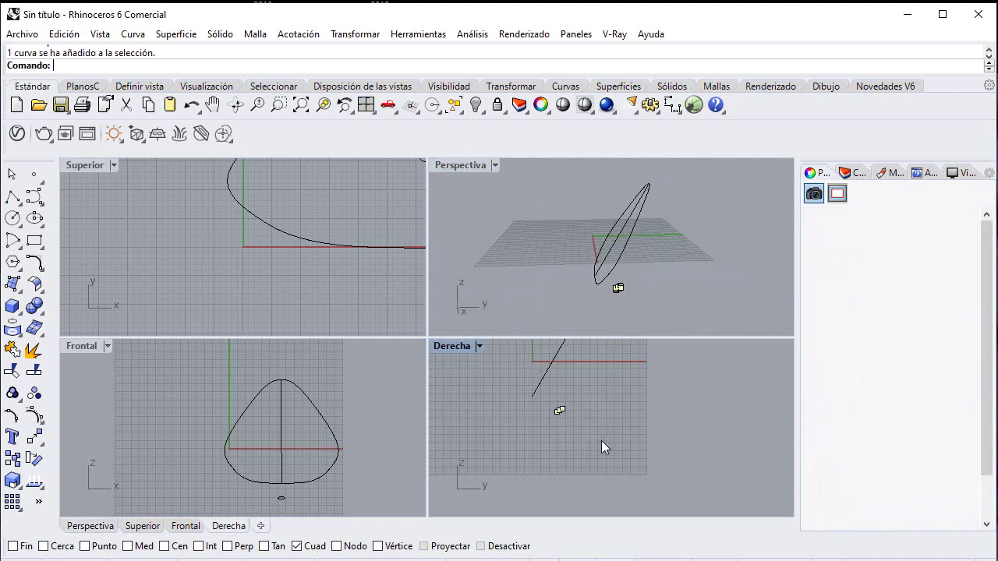
pyautogui.click(34, 437)
pyautogui.click(623, 390)
pyautogui.click(639, 388)
pyautogui.click(678, 241)
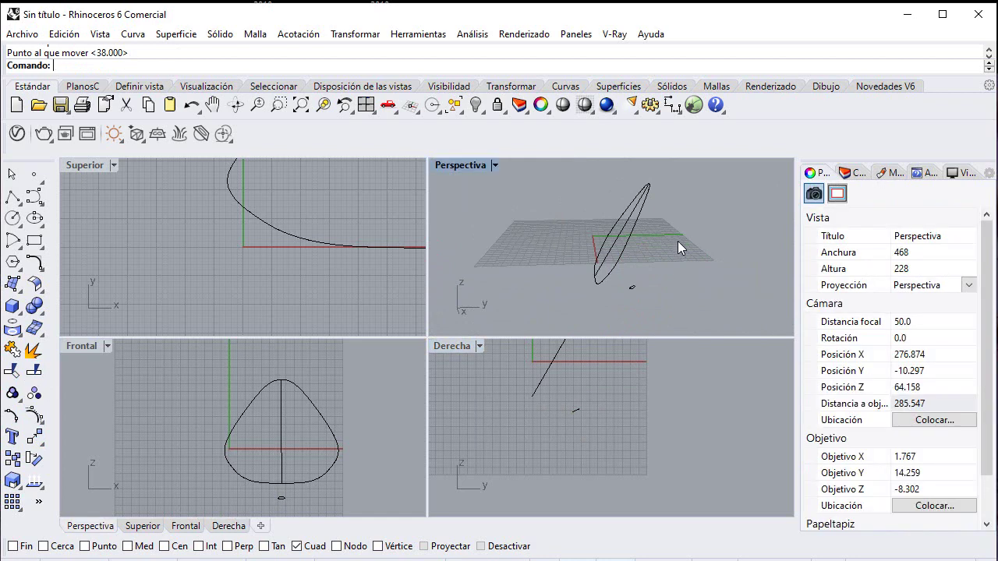
# - Move the small circle another 10 units horizontally in the positive Y direction in the Derecha view
pyautogui.moveTo(678, 241); pyautogui.dragTo(657, 207, button='right')
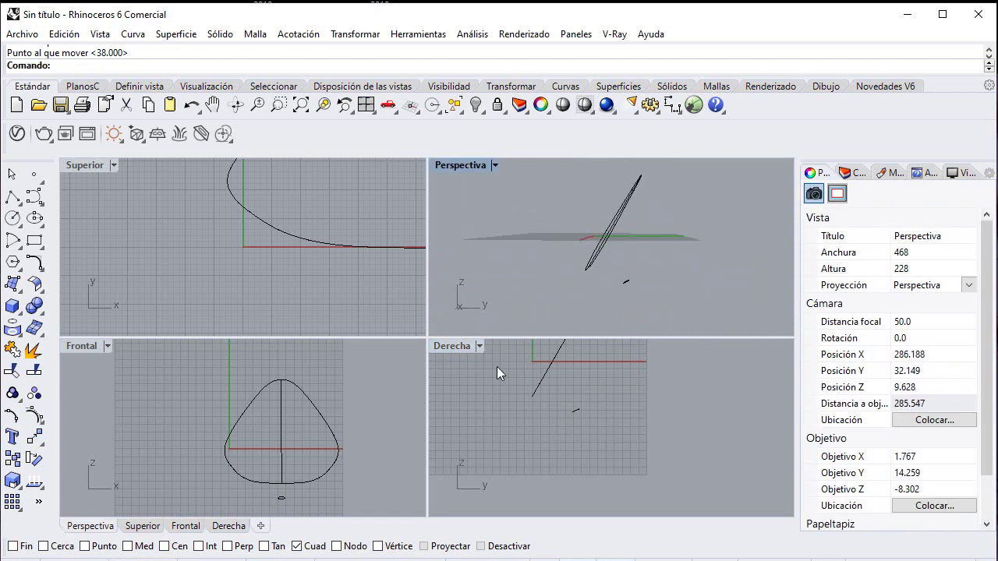
pyautogui.moveTo(497, 367); pyautogui.dragTo(554, 409, button='right')
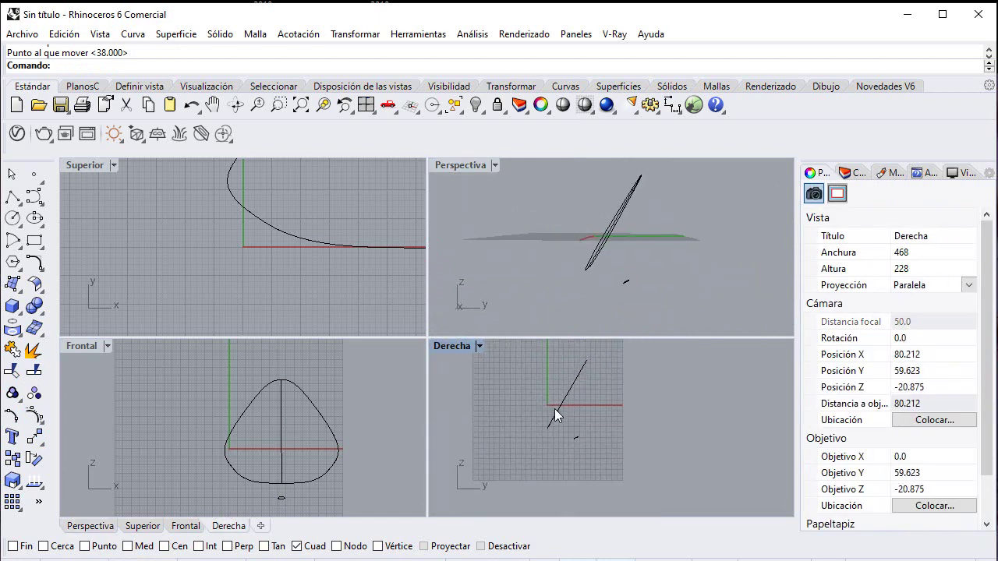
pyautogui.click(589, 441)
pyautogui.rightClick(589, 441)
pyautogui.click(577, 441)
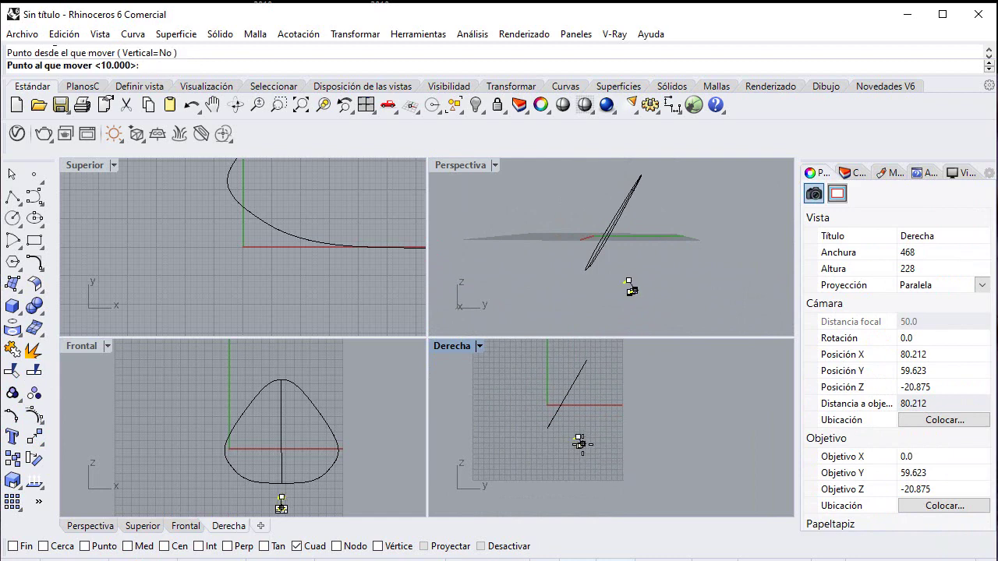
pyautogui.write('10')
pyautogui.press('Return')
pyautogui.write('10')
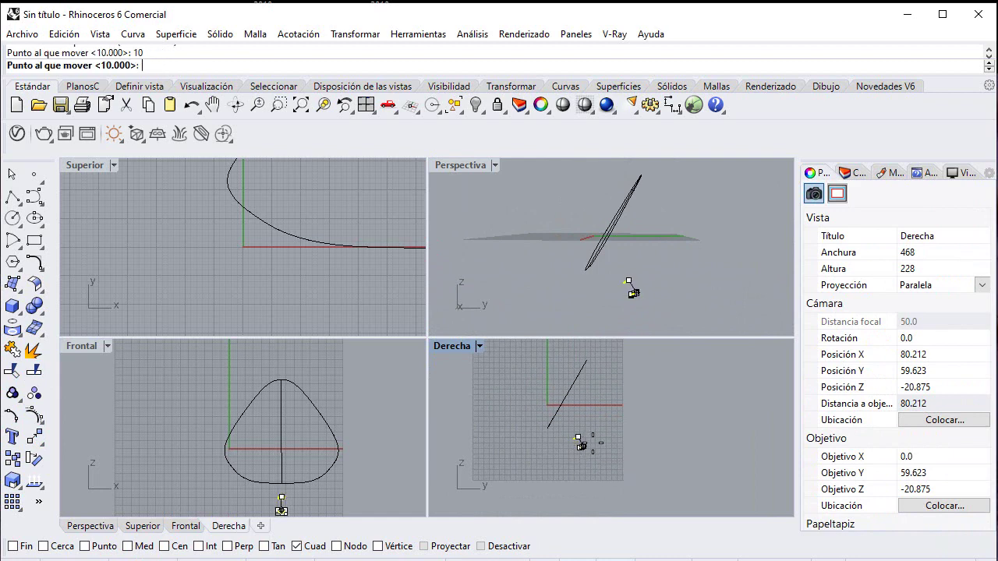
pyautogui.click(669, 400)
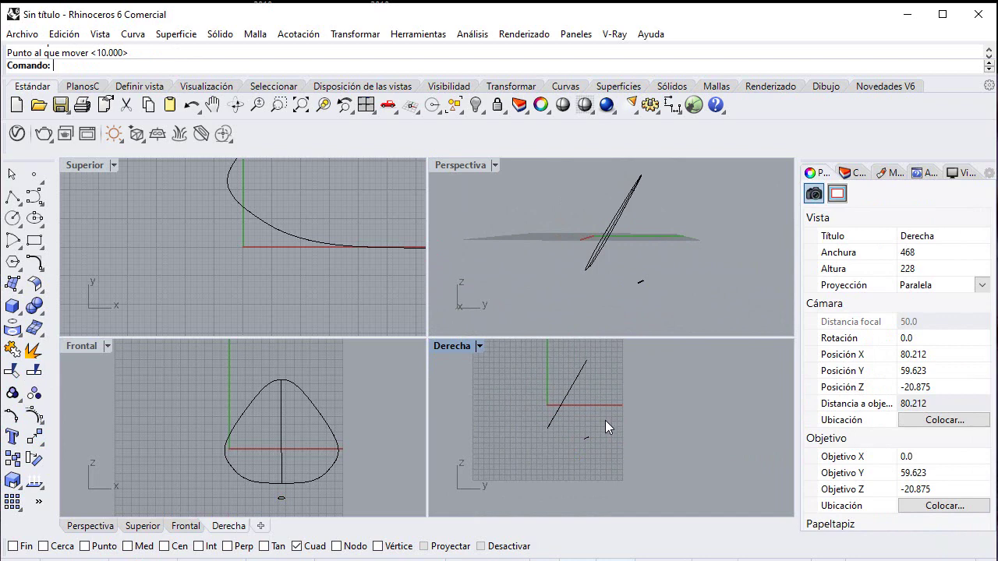
# - Hide the straight centre line inside the triangular outline
pyautogui.moveTo(624, 415); pyautogui.dragTo(608, 413, button='right')
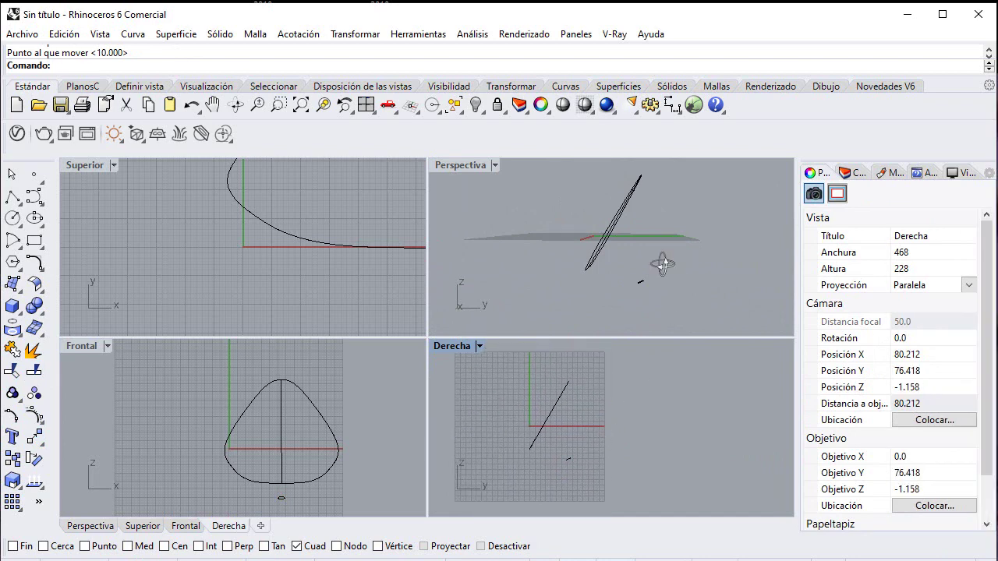
pyautogui.moveTo(662, 263); pyautogui.dragTo(784, 274, button='right')
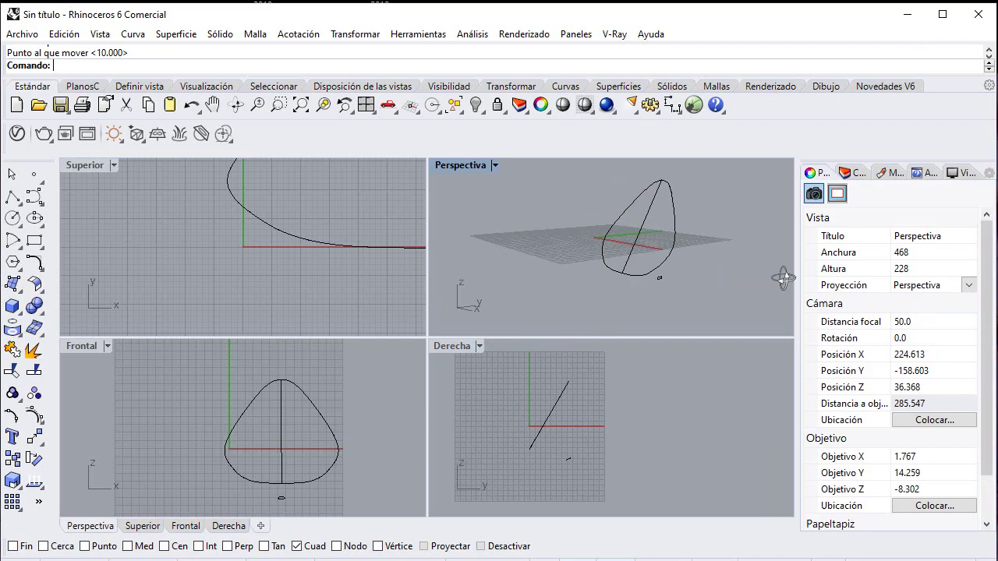
pyautogui.click(646, 225)
pyautogui.click(475, 104)
# - Delete the straight line connecting the triangular outline's lower edge to the small circle, keeping both closed curves
pyautogui.moveTo(514, 197); pyautogui.dragTo(584, 273, button='right')
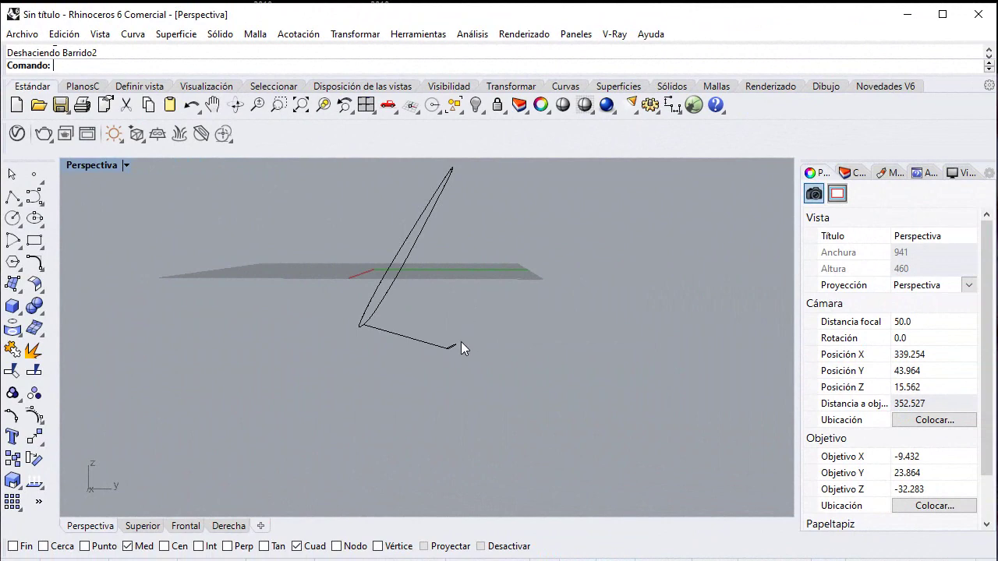
pyautogui.click(457, 346)
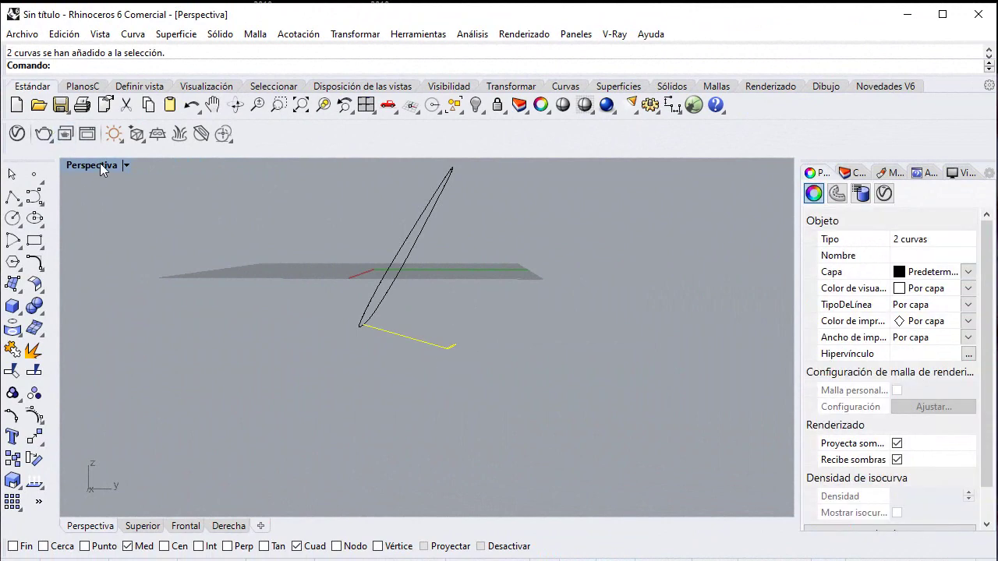
pyautogui.doubleClick(91, 165)
pyautogui.click(569, 470)
pyautogui.scroll(2, 578, 451)
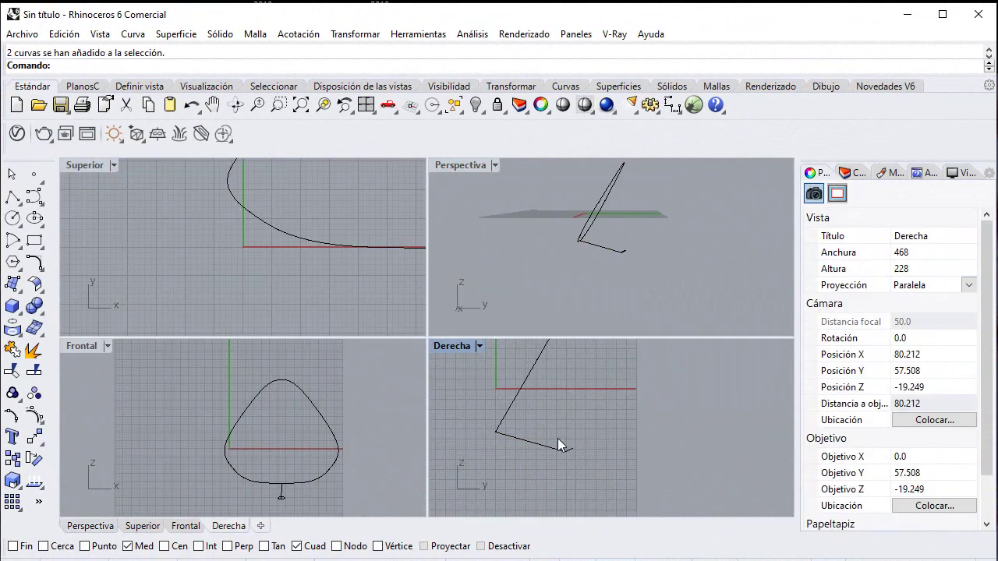
pyautogui.click(559, 445)
pyautogui.press('Delete')
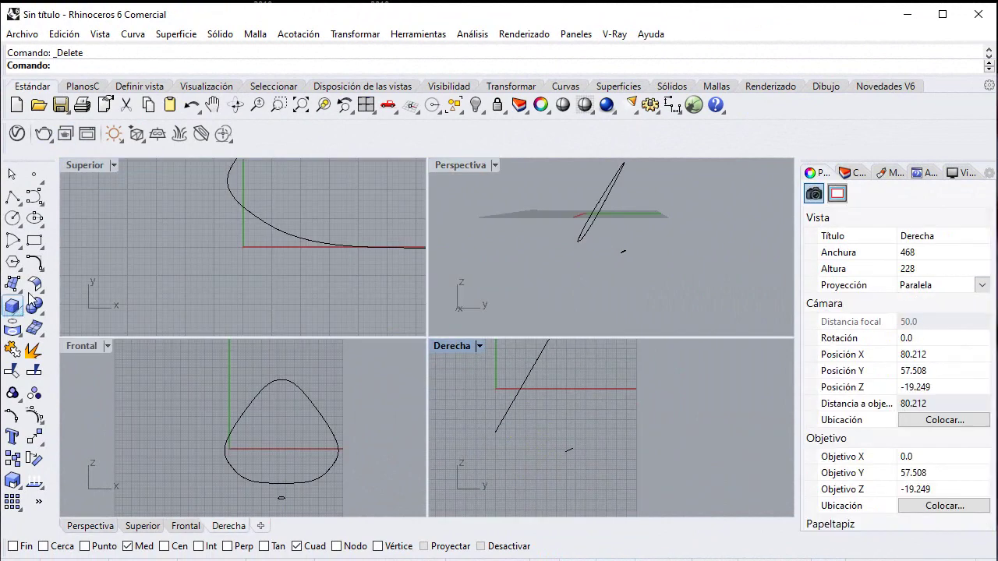
# - Move the small circle 10 units straight up in the Derecha view
pyautogui.click(569, 451)
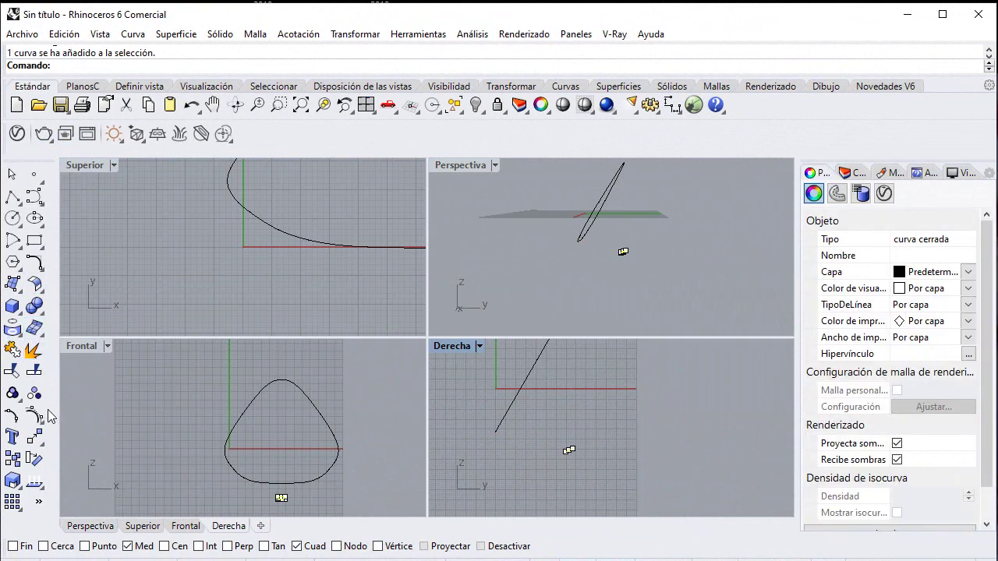
pyautogui.click(34, 437)
pyautogui.click(568, 450)
pyautogui.write('10')
pyautogui.press('Return')
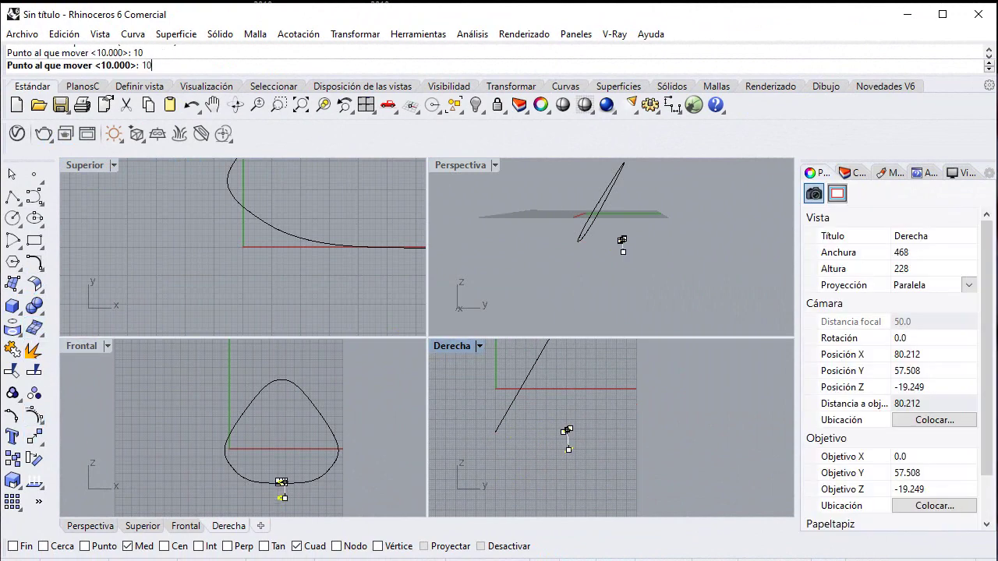
pyautogui.click(579, 419)
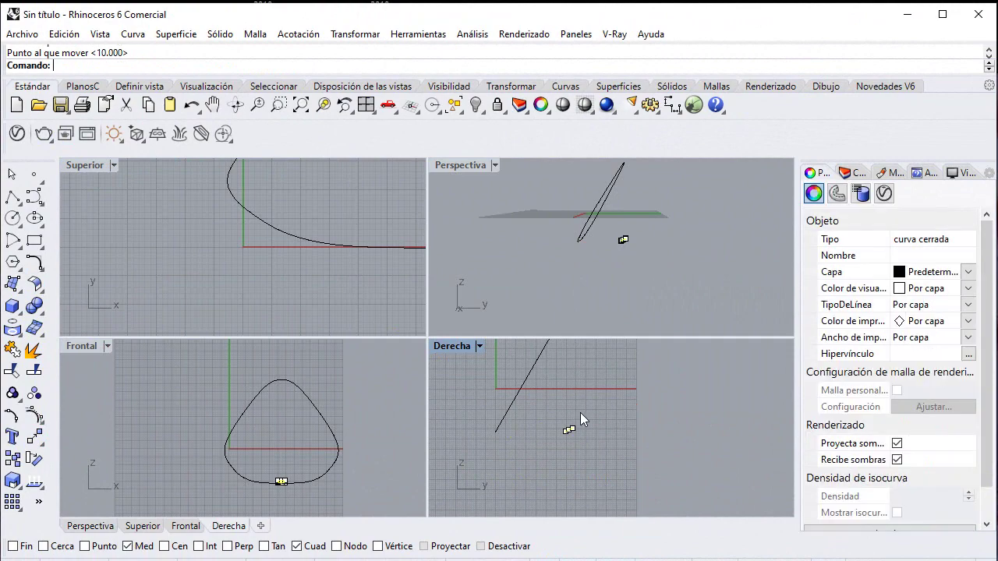
# - Move the small circle 10 more units horizontally in the positive Y direction in the Derecha view
pyautogui.press('Return')
pyautogui.click(574, 432)
pyautogui.write('10')
pyautogui.press('Return')
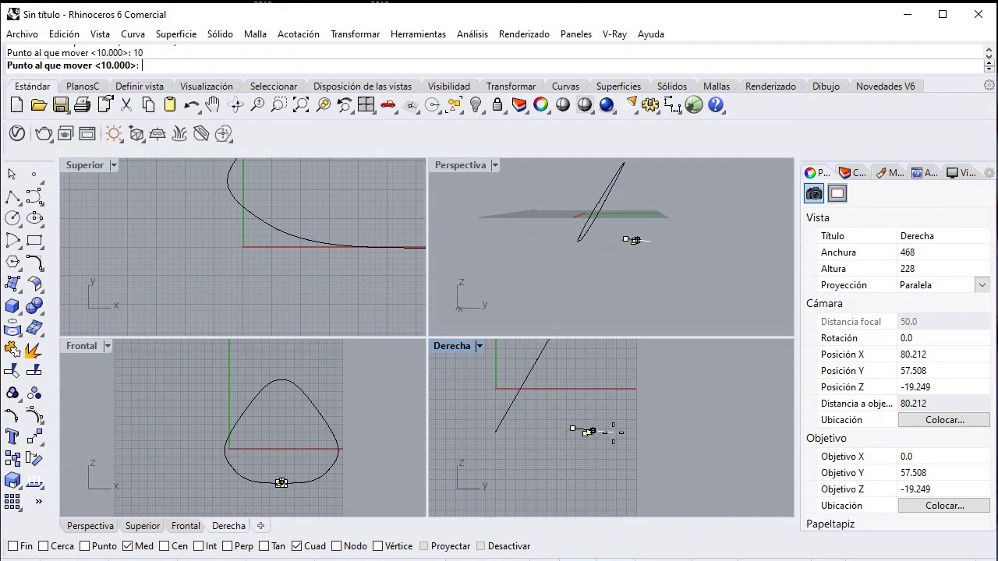
pyautogui.click(614, 432)
pyautogui.click(617, 397)
# - Draw a single-segment polyline from the middle of the outline's lower edge to a quadrant point of the small circle
pyautogui.moveTo(616, 397); pyautogui.dragTo(625, 431, button='right')
pyautogui.moveTo(622, 235); pyautogui.dragTo(655, 248, button='right')
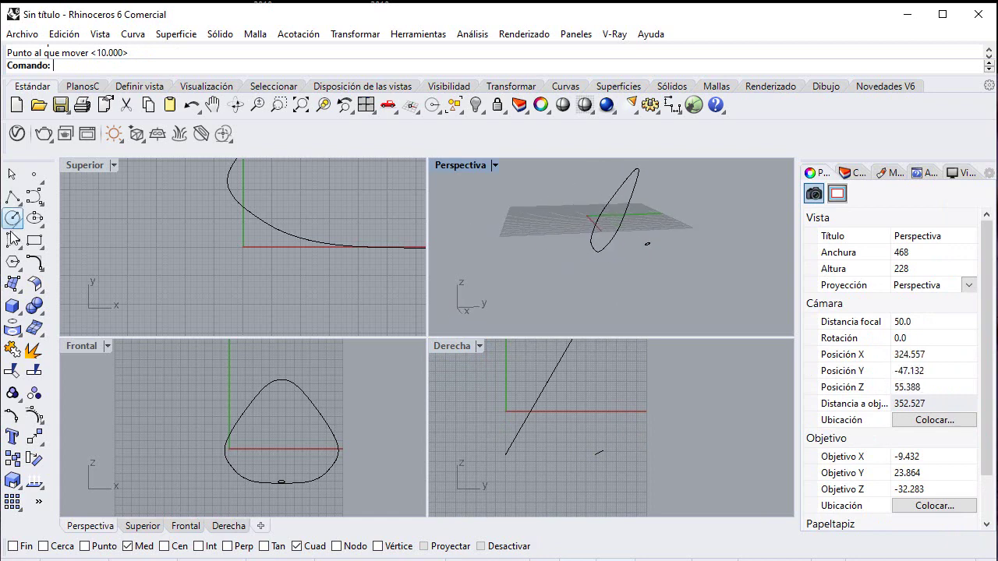
pyautogui.click(13, 197)
pyautogui.moveTo(592, 246); pyautogui.dragTo(664, 257, button='right')
pyautogui.click(616, 268)
pyautogui.scroll(2, 636, 250)
pyautogui.scroll(3, 664, 256)
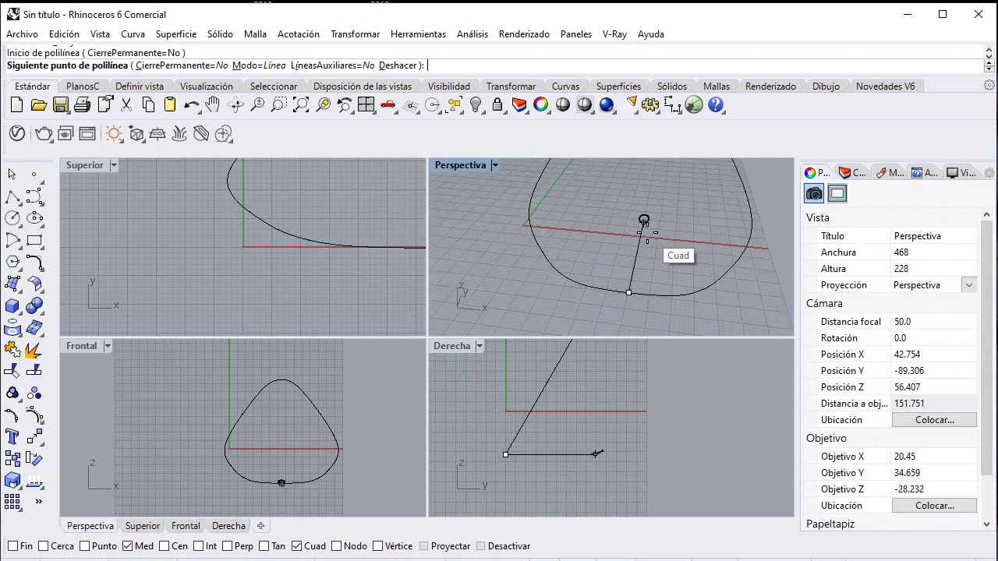
pyautogui.click(644, 219)
pyautogui.press('Return')
pyautogui.scroll(-5, 651, 235)
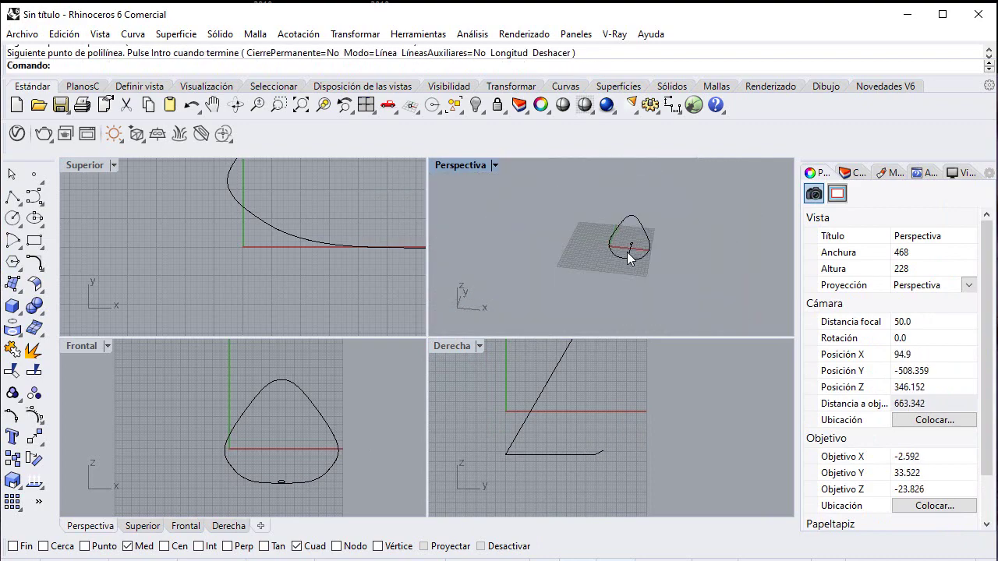
pyautogui.click(19, 289)
pyautogui.click(56, 357)
pyautogui.scroll(4, 641, 247)
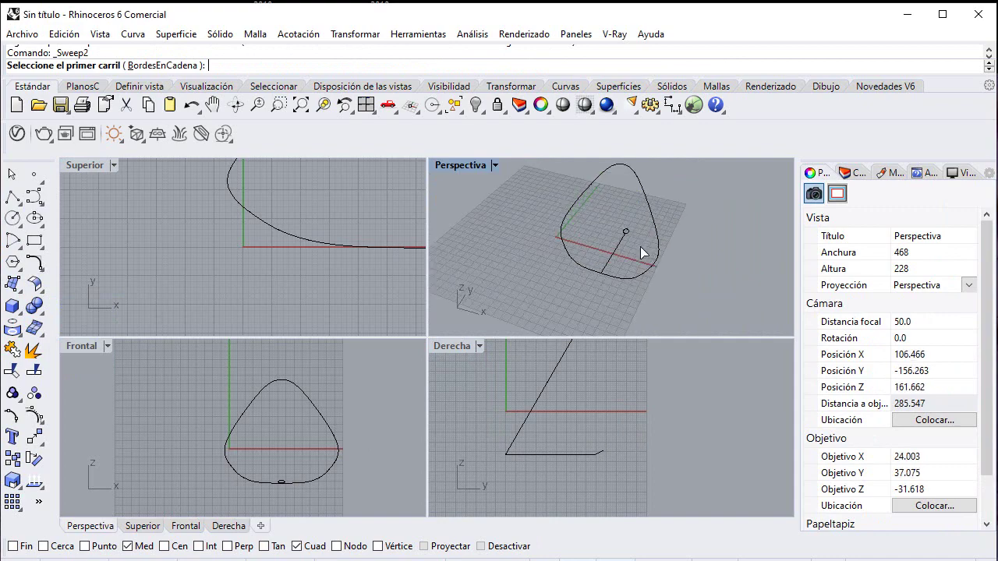
pyautogui.click(657, 247)
pyautogui.click(624, 254)
pyautogui.press('Escape')
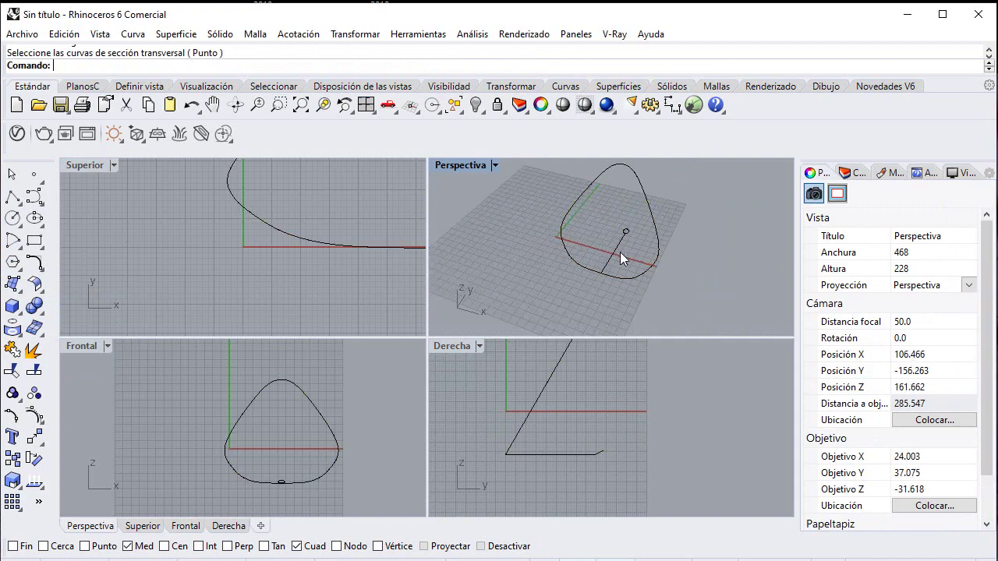
# - Create a two-rail sweep with the triangular outline and the small circle as rails and the connecting line as cross section
pyautogui.rightClick(624, 258)
pyautogui.click(653, 239)
pyautogui.click(630, 241)
pyautogui.click(622, 251)
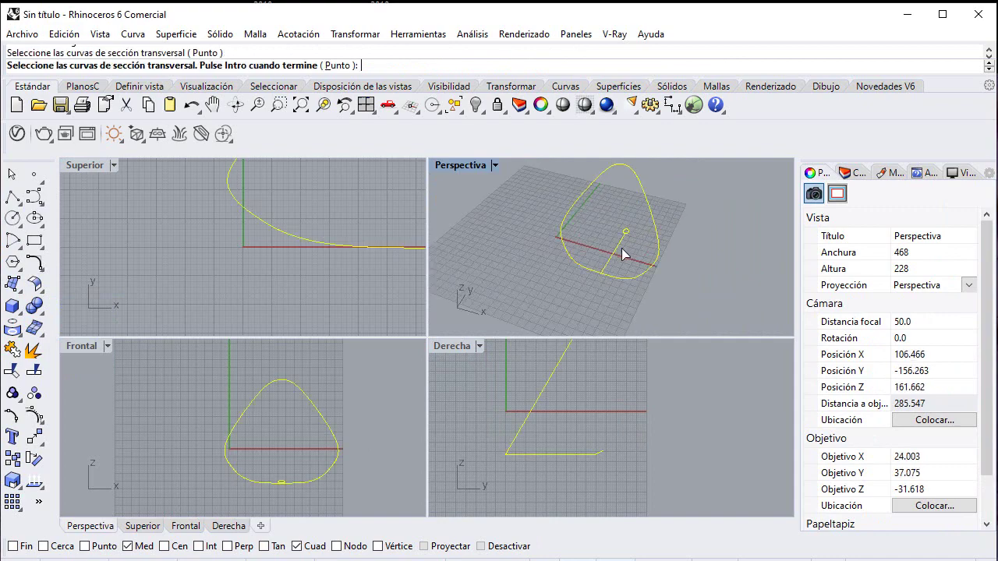
pyautogui.rightClick(543, 276)
pyautogui.press('Return')
pyautogui.moveTo(543, 276); pyautogui.dragTo(674, 252, button='right')
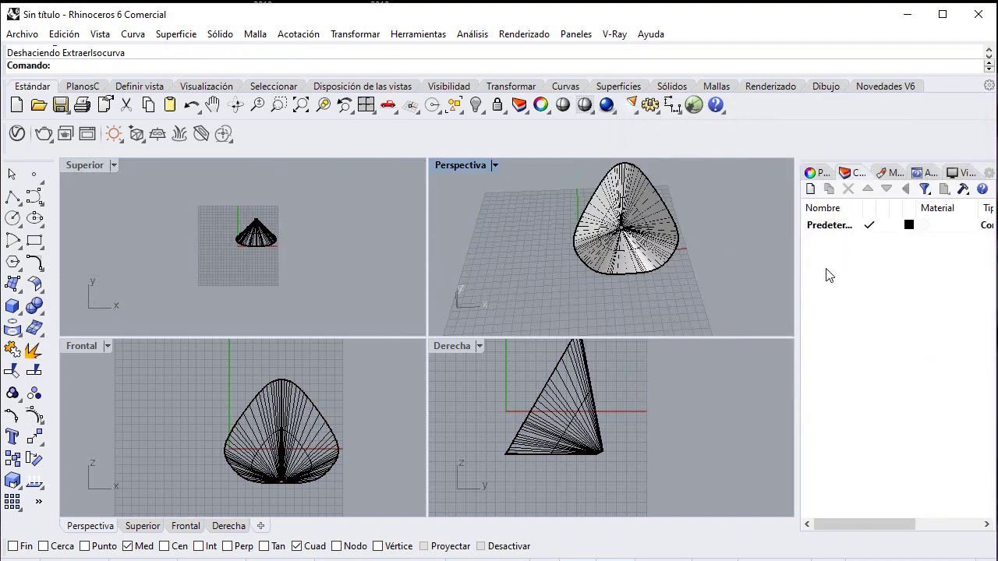
# - Create a new layer and set its colour to red
pyautogui.click(811, 190)
pyautogui.click(909, 240)
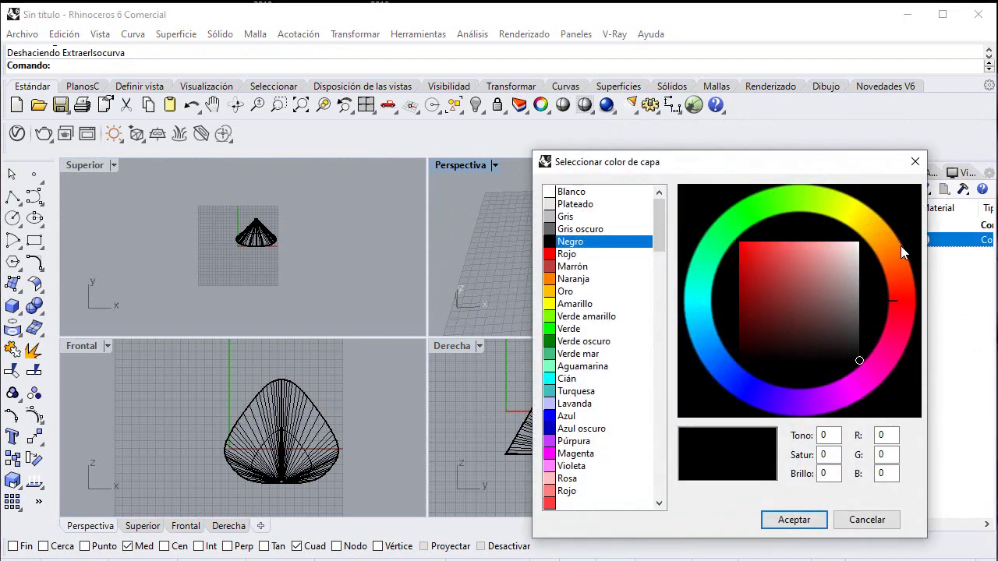
pyautogui.click(741, 243)
pyautogui.click(794, 520)
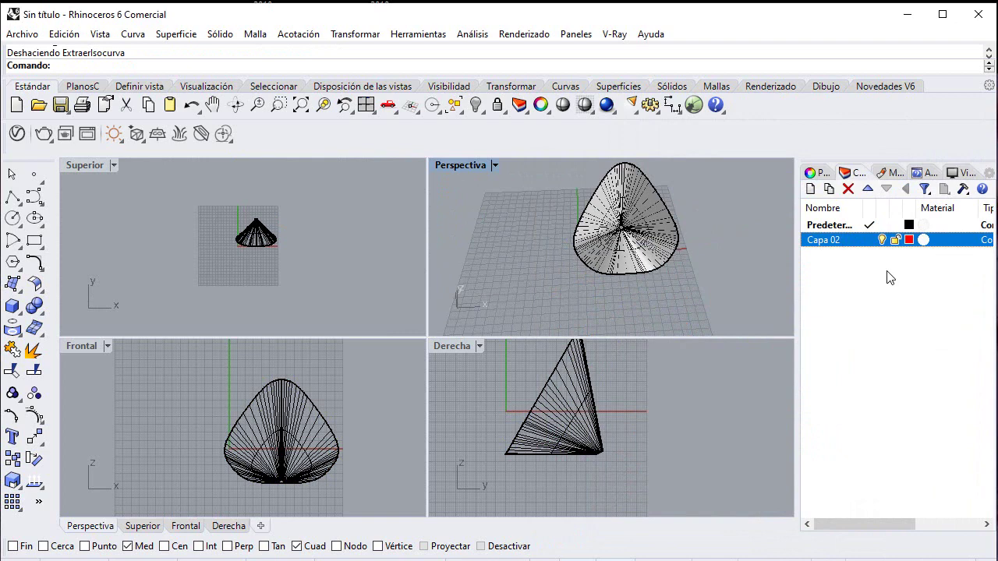
pyautogui.click(909, 239)
pyautogui.click(754, 217)
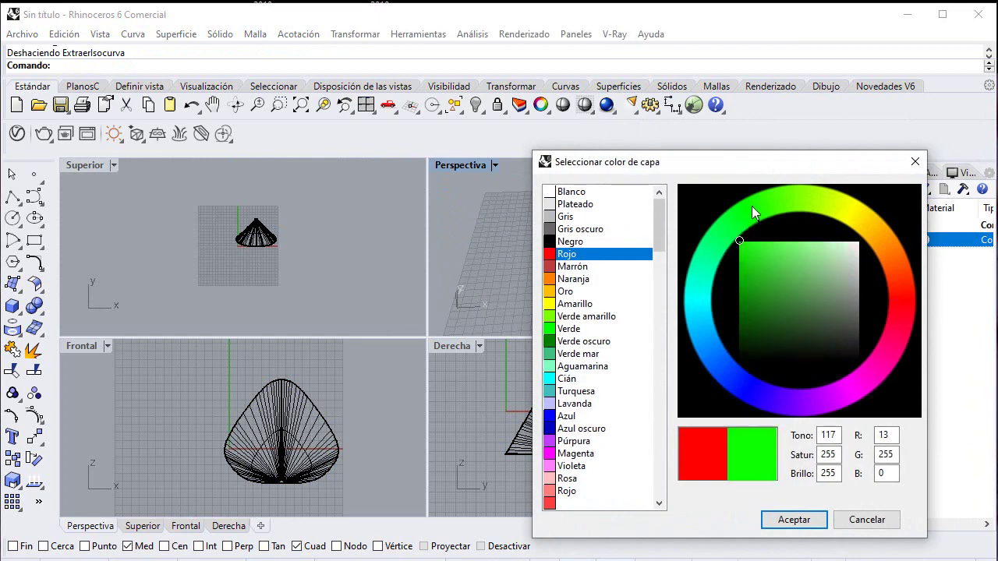
pyautogui.click(806, 240)
pyautogui.click(825, 248)
pyautogui.moveTo(861, 271); pyautogui.dragTo(886, 304)
pyautogui.click(858, 521)
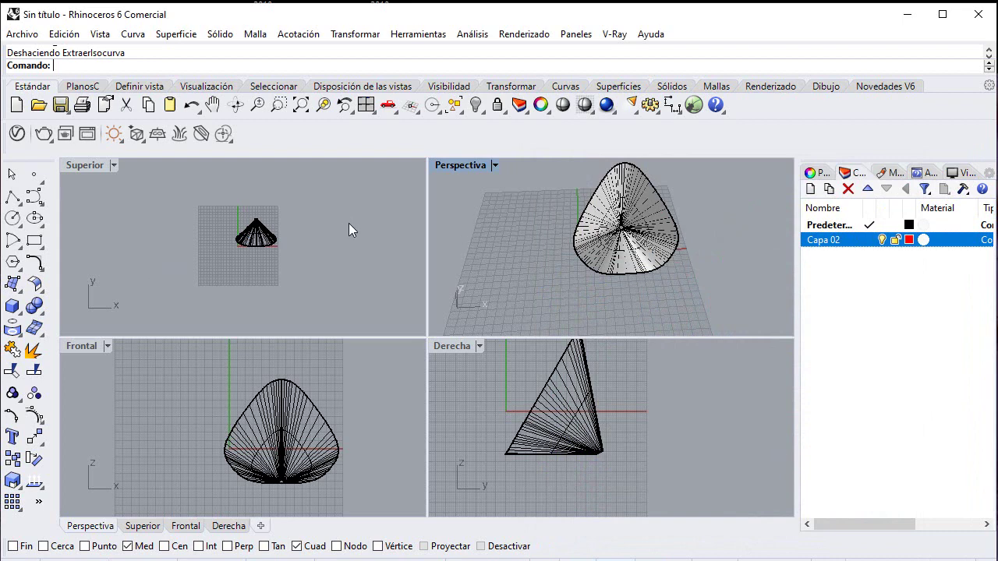
# - With the red layer current, extract spaced V-direction isocurves along the swept surface's positive X side, from its lower edge to mid-height
pyautogui.click(13, 329)
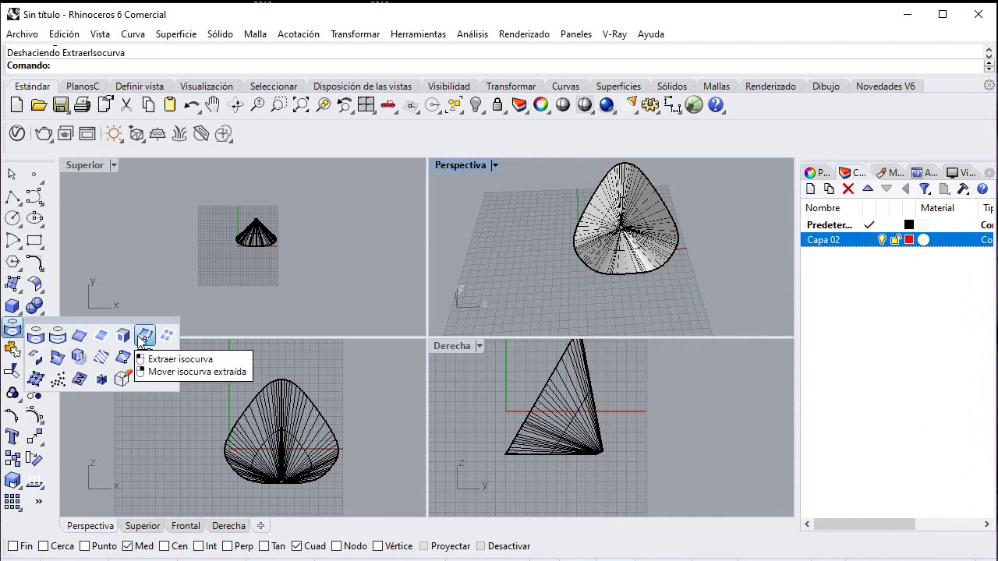
pyautogui.click(144, 337)
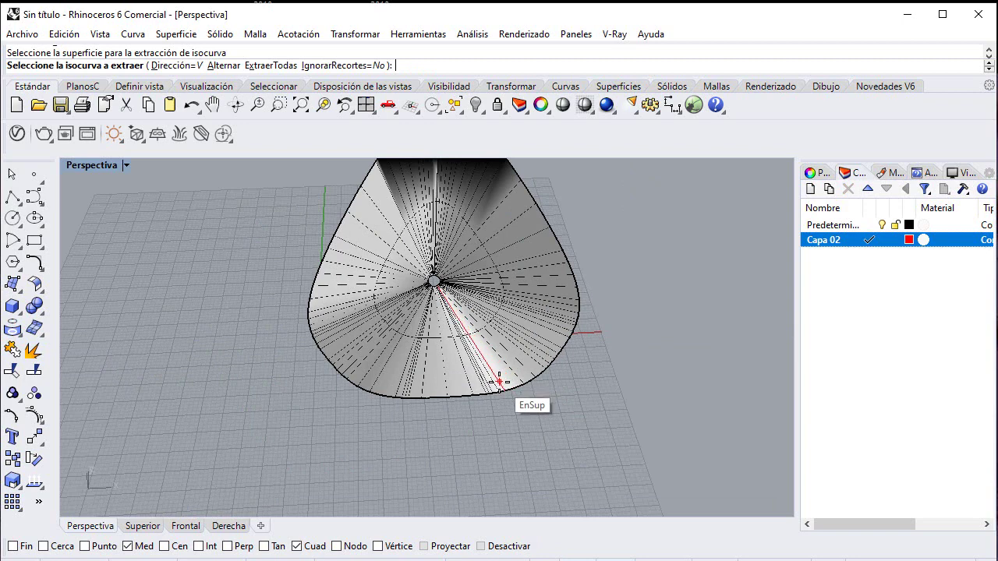
pyautogui.click(509, 377)
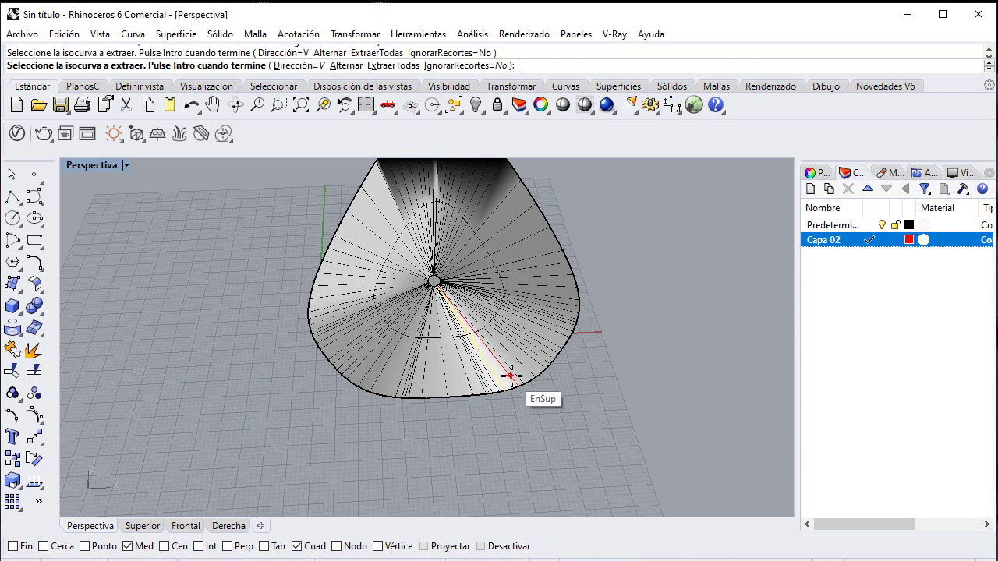
pyautogui.click(541, 348)
pyautogui.click(550, 339)
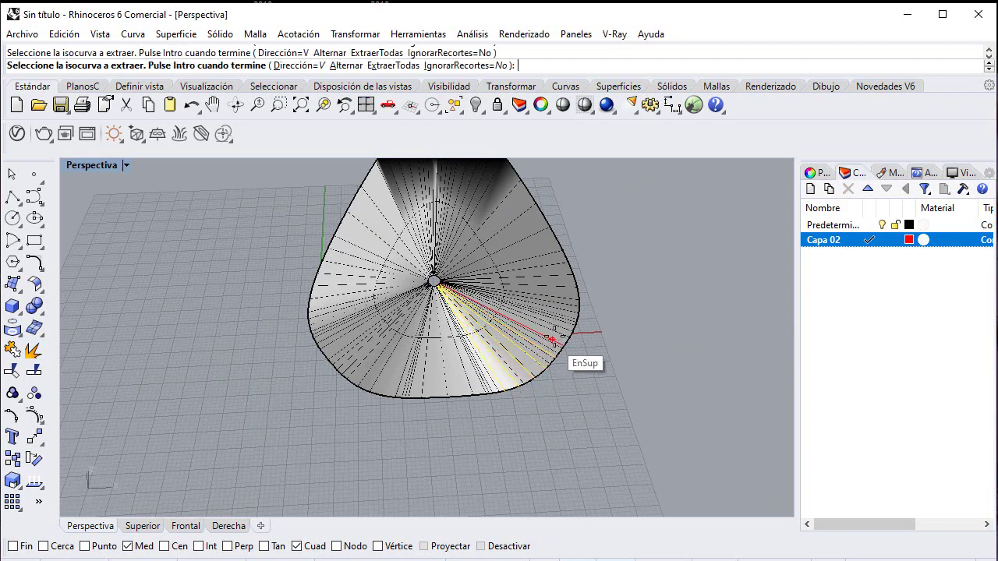
pyautogui.click(559, 331)
pyautogui.click(564, 321)
pyautogui.click(564, 310)
pyautogui.click(564, 298)
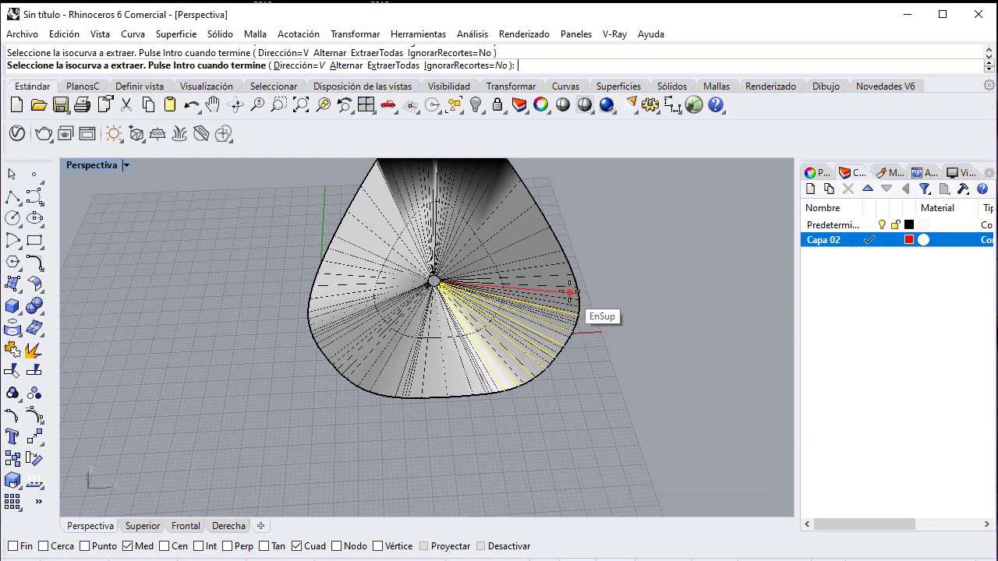
pyautogui.click(563, 286)
pyautogui.click(573, 275)
pyautogui.click(566, 258)
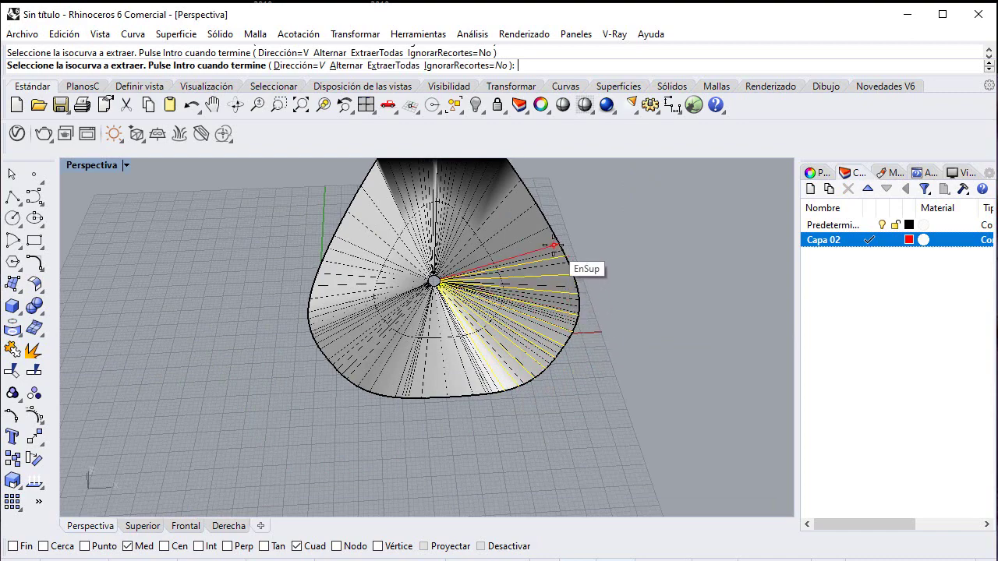
# - Extract more spaced V-direction isocurves on the swept surface's positive X side, continuing upward above mid-height
pyautogui.scroll(3, 551, 243)
pyautogui.click(557, 240)
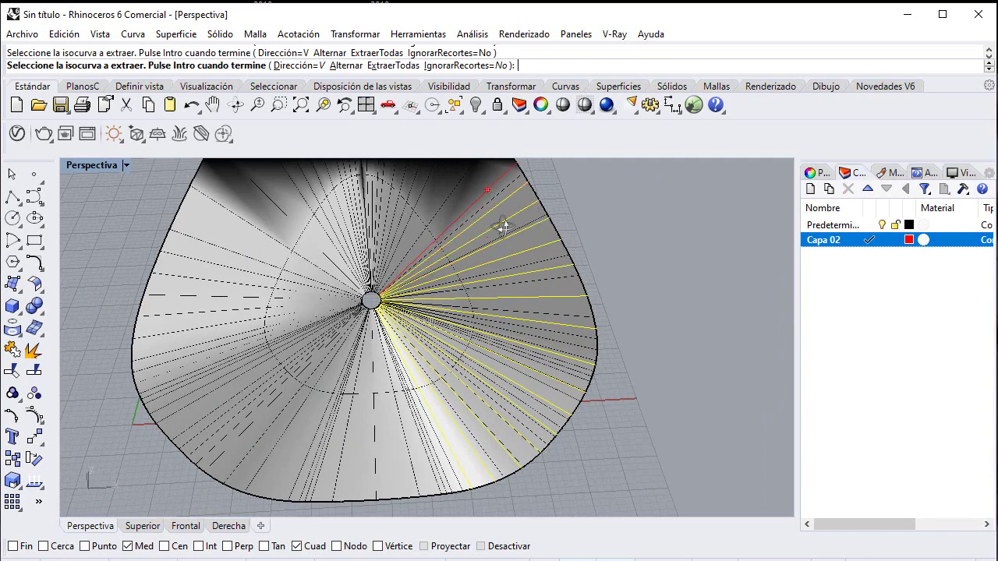
pyautogui.moveTo(507, 221); pyautogui.dragTo(496, 242, button='right')
pyautogui.scroll(-3, 503, 257)
pyautogui.scroll(5, 496, 242)
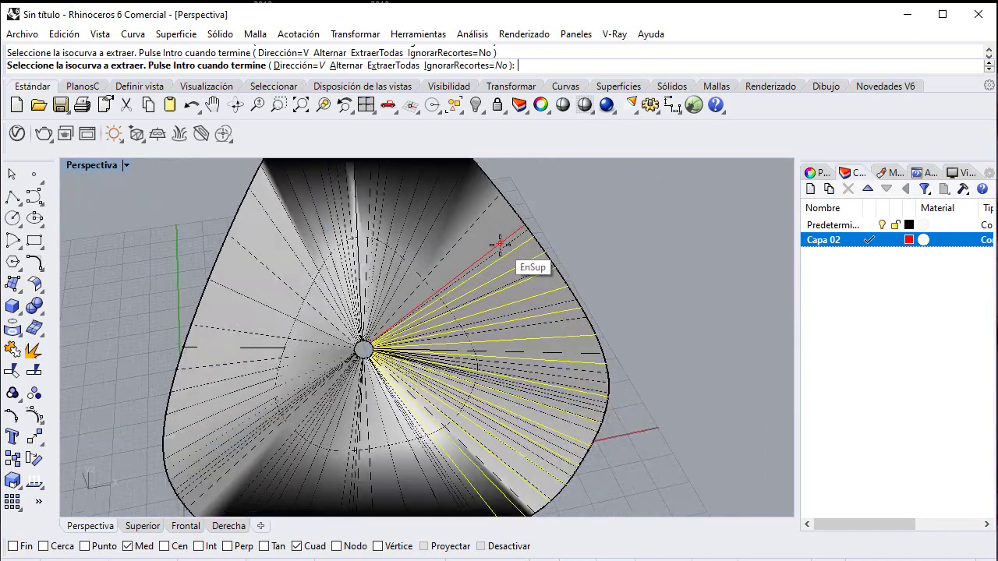
pyautogui.click(485, 226)
pyautogui.click(473, 204)
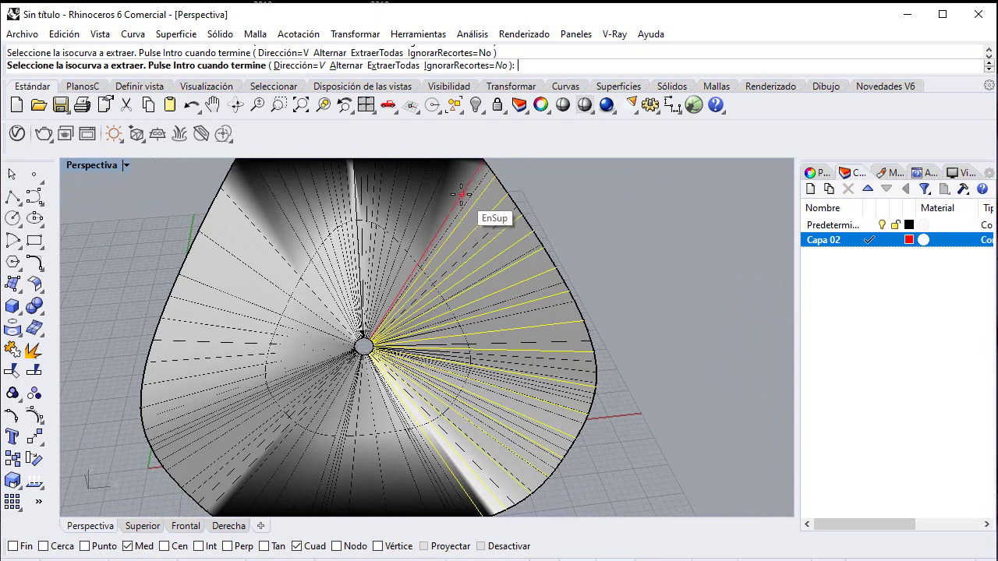
# - Extract closely spaced V-direction isocurves across the upper positive X side up to the outline's top centre, and finish the extraction
pyautogui.moveTo(442, 192); pyautogui.dragTo(443, 235, button='right')
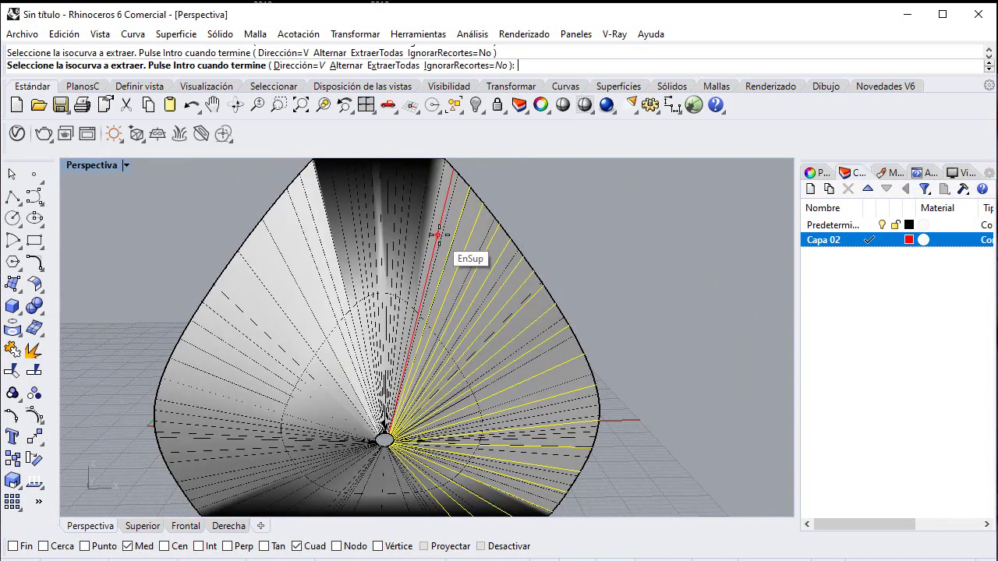
pyautogui.click(434, 228)
pyautogui.click(427, 223)
pyautogui.click(413, 219)
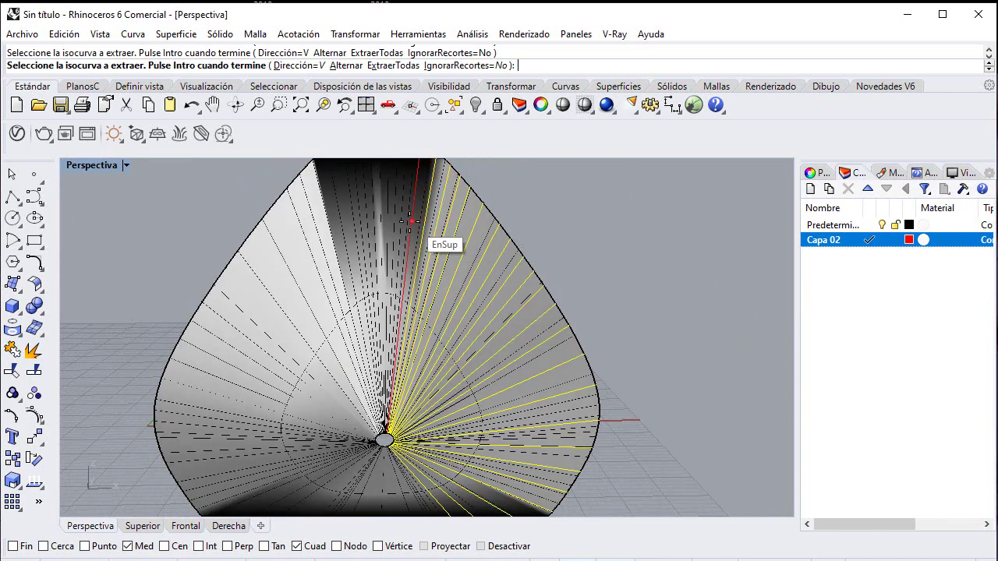
pyautogui.click(406, 217)
pyautogui.click(399, 213)
pyautogui.click(392, 208)
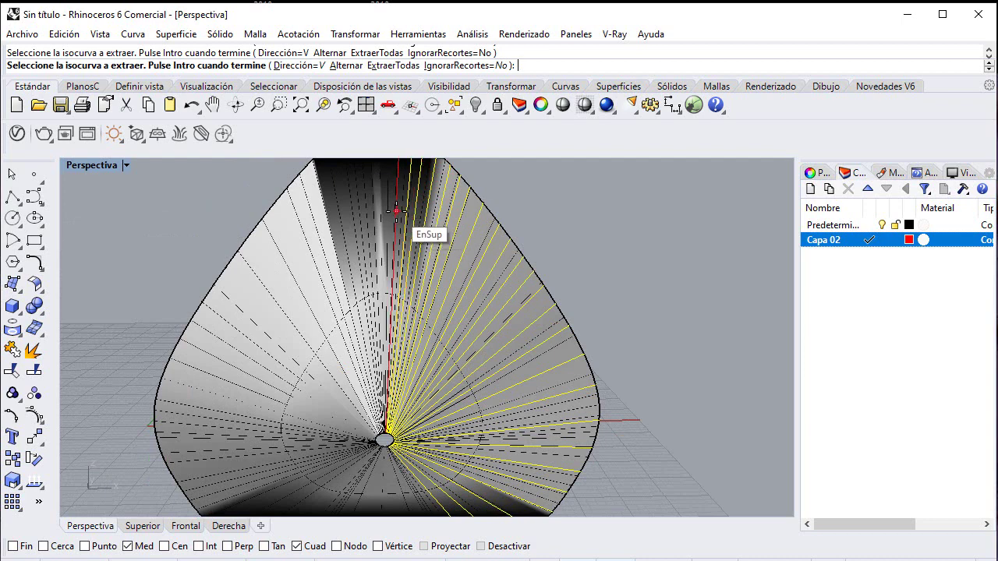
pyautogui.click(387, 205)
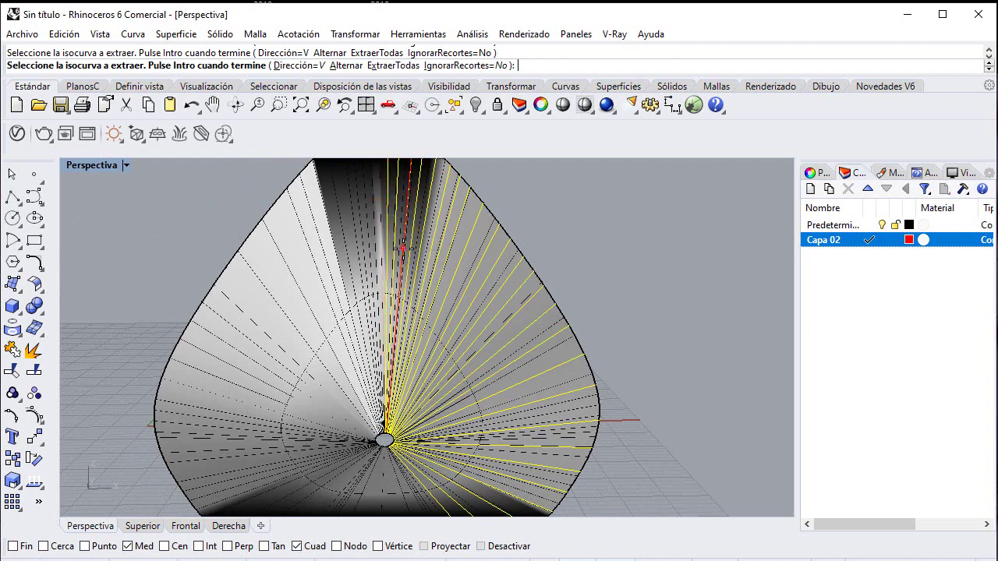
pyautogui.press('Return')
pyautogui.scroll(-3, 452, 298)
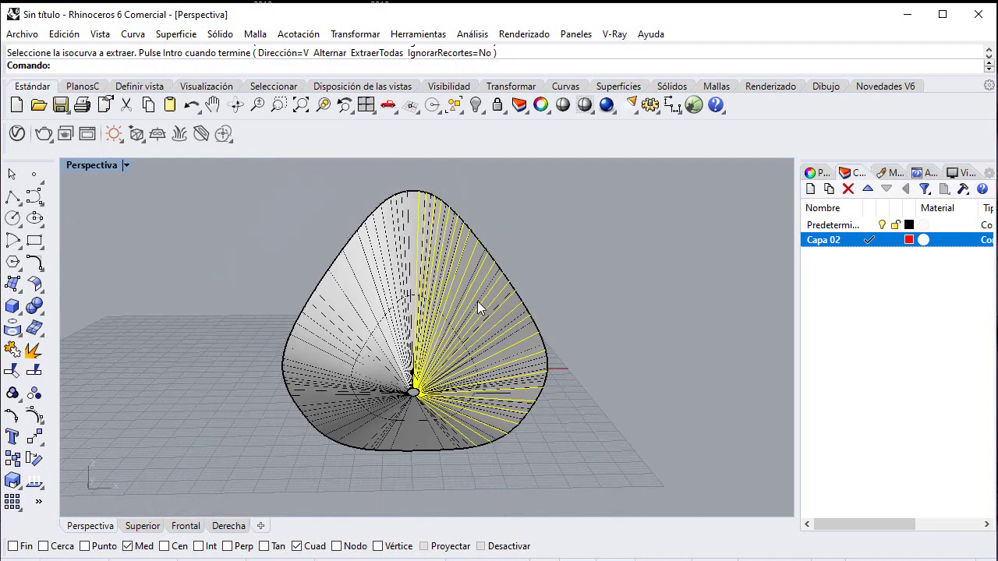
# - Start another isocurve extraction on the swept surface and extract three V-direction isocurves beside the lower edge's middle, toward the negative X side
pyautogui.moveTo(458, 404); pyautogui.dragTo(392, 445, button='right')
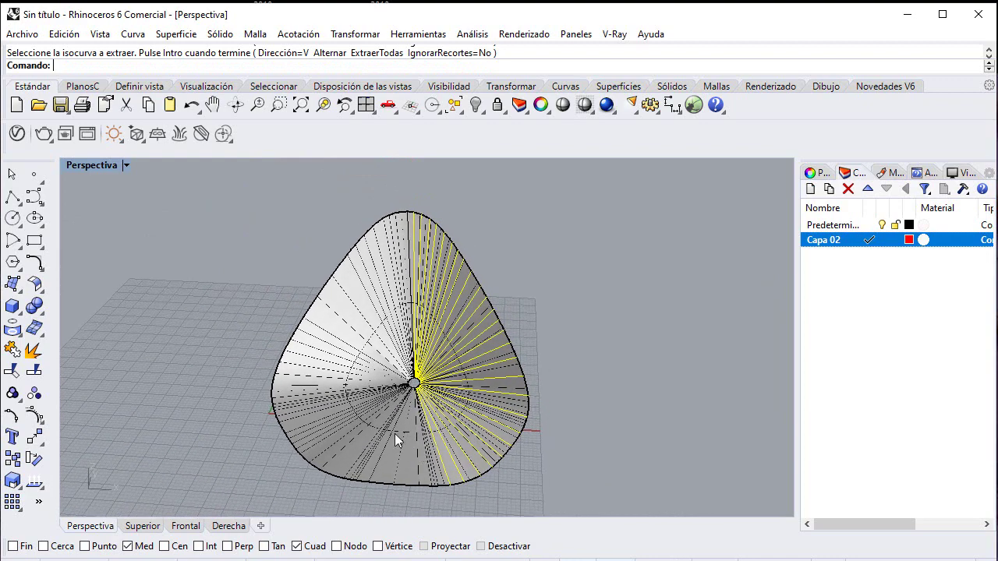
pyautogui.press('Return')
pyautogui.click(408, 432)
pyautogui.press('Escape')
pyautogui.press('Return')
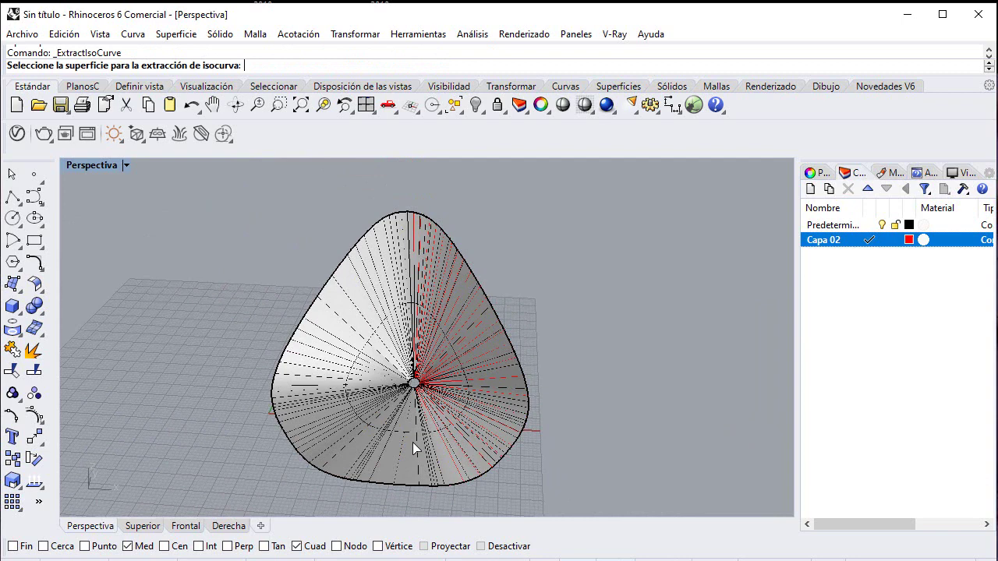
pyautogui.click(351, 361)
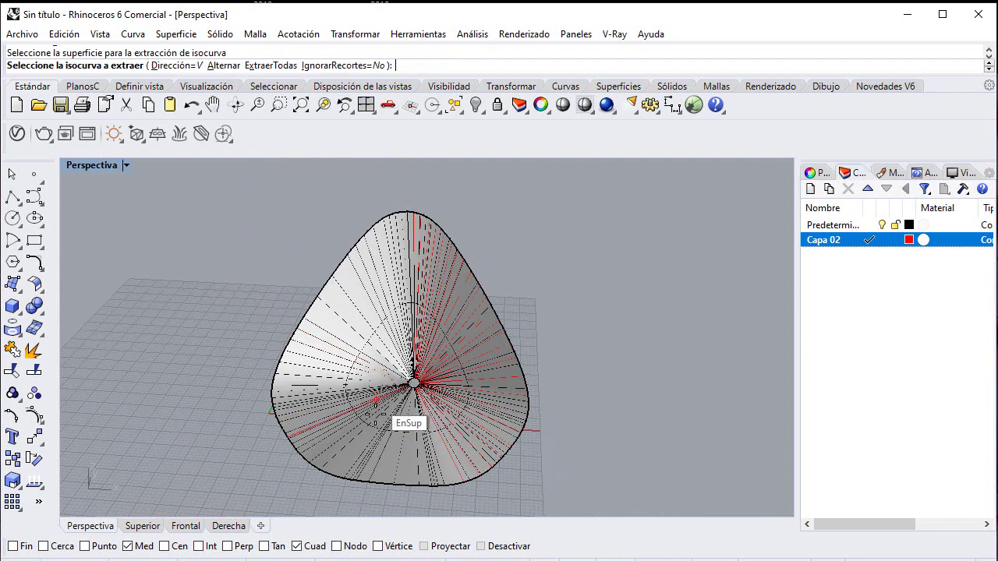
pyautogui.click(398, 483)
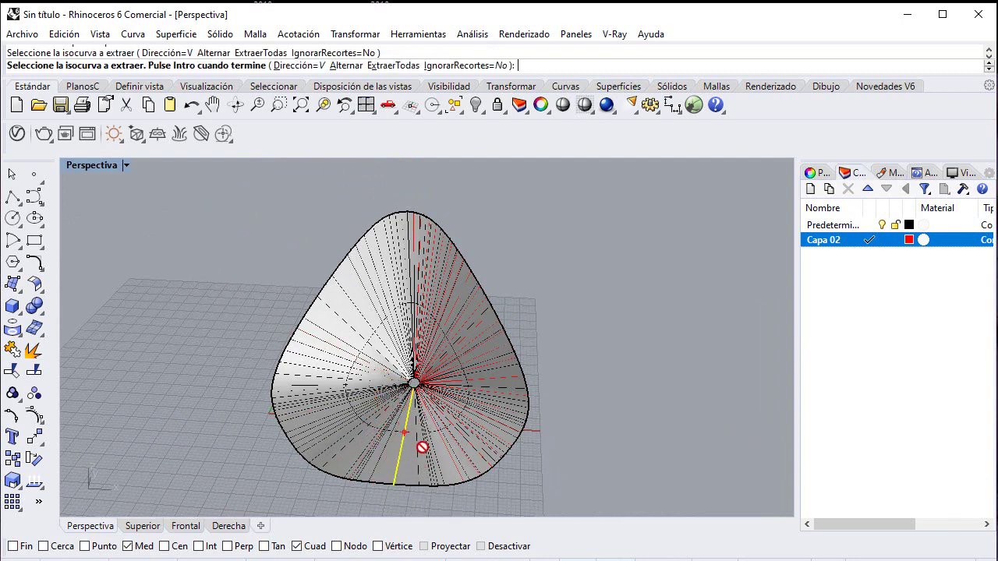
pyautogui.click(389, 468)
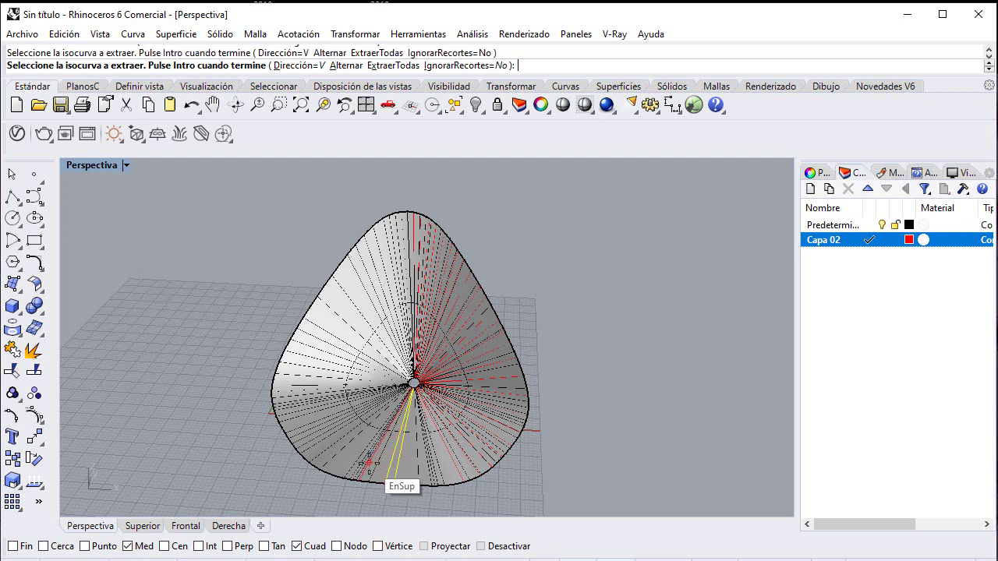
pyautogui.click(375, 478)
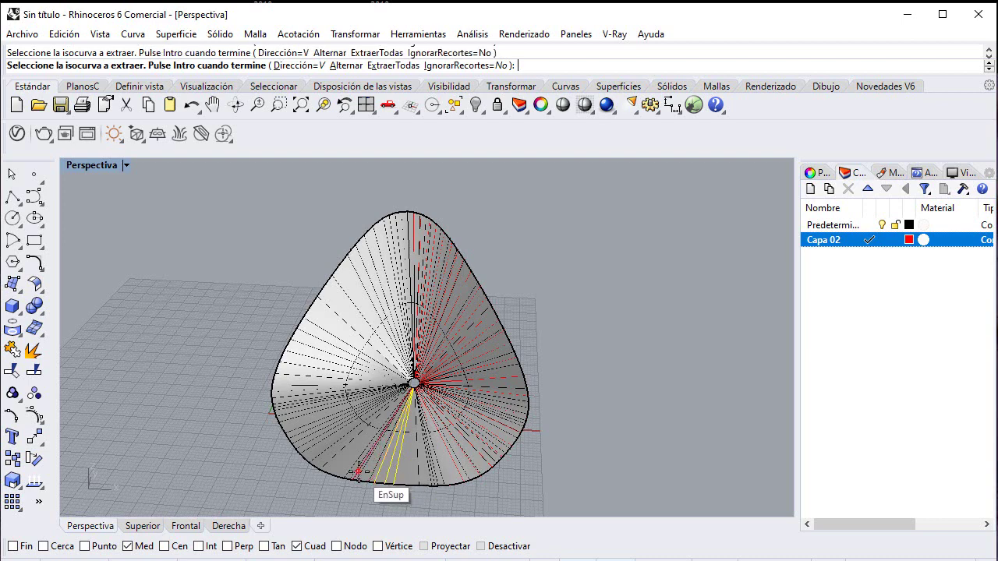
# - Disable object snaps and extract spaced V-direction isocurves around the surface's lower corner on the negative X side
pyautogui.scroll(5, 374, 481)
pyautogui.click(495, 546)
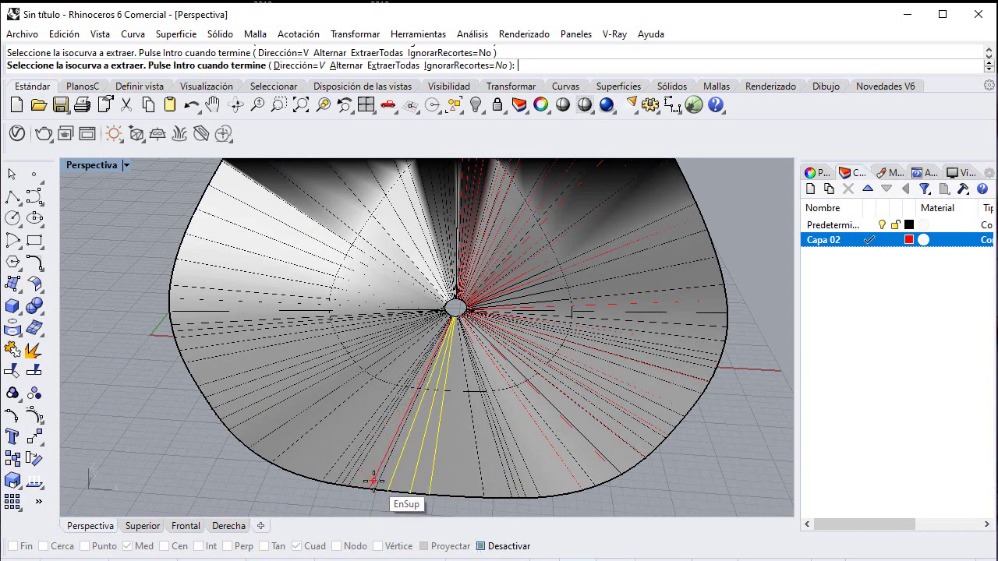
pyautogui.click(361, 476)
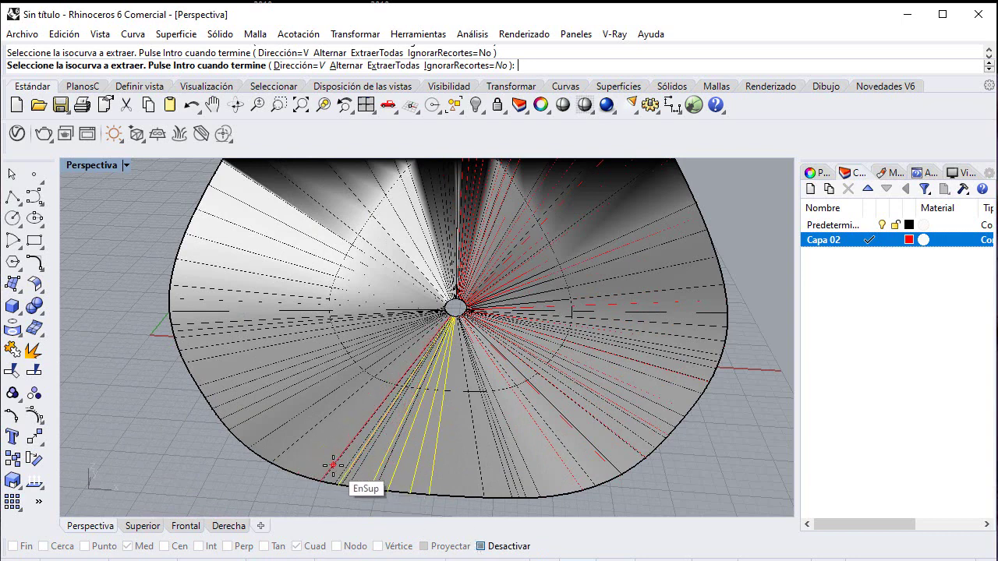
pyautogui.click(335, 465)
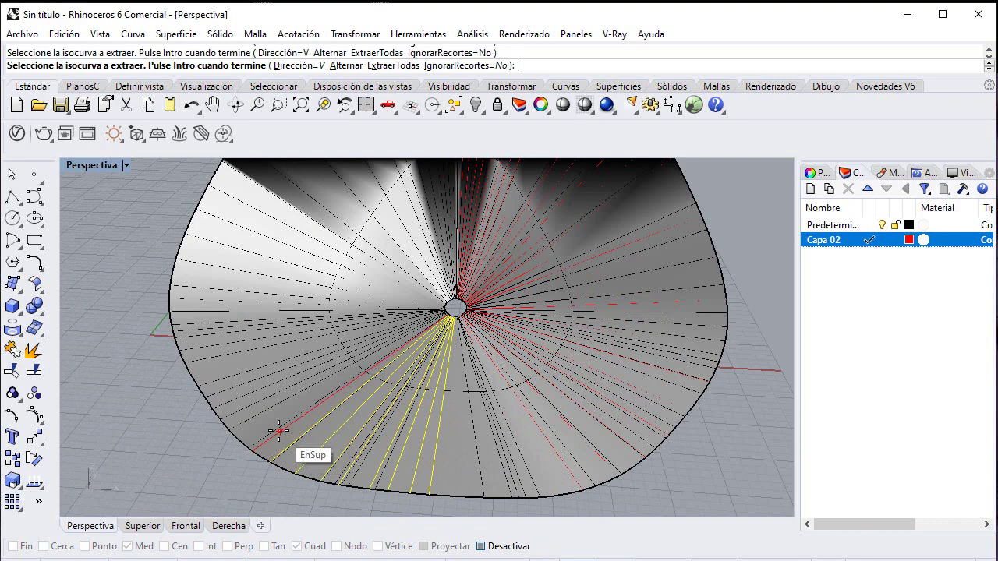
pyautogui.click(243, 377)
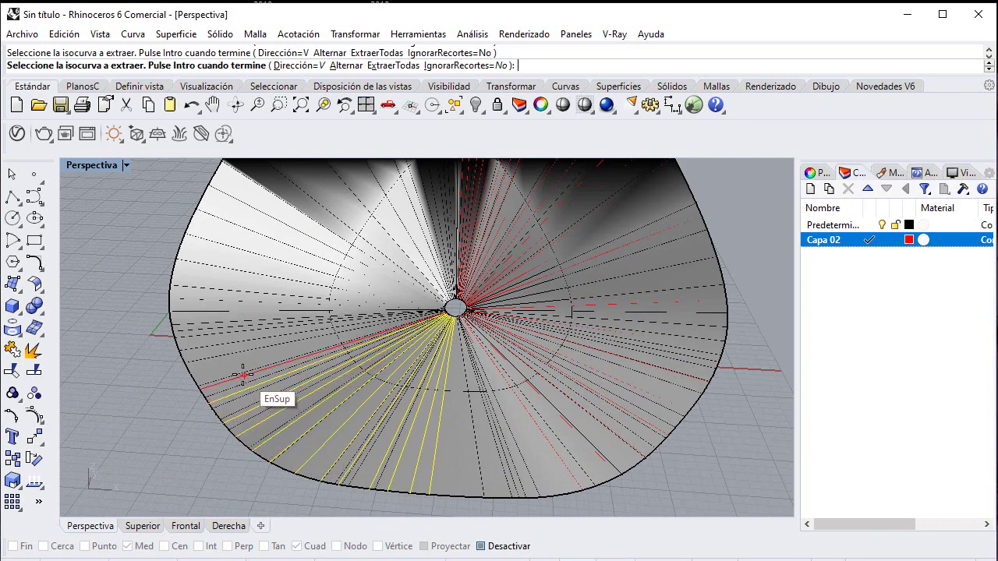
# - Extract the remaining spaced V-direction isocurves up the negative X side to the outline's top centre, and finish the extraction
pyautogui.click(239, 362)
pyautogui.click(237, 355)
pyautogui.click(232, 348)
pyautogui.click(228, 333)
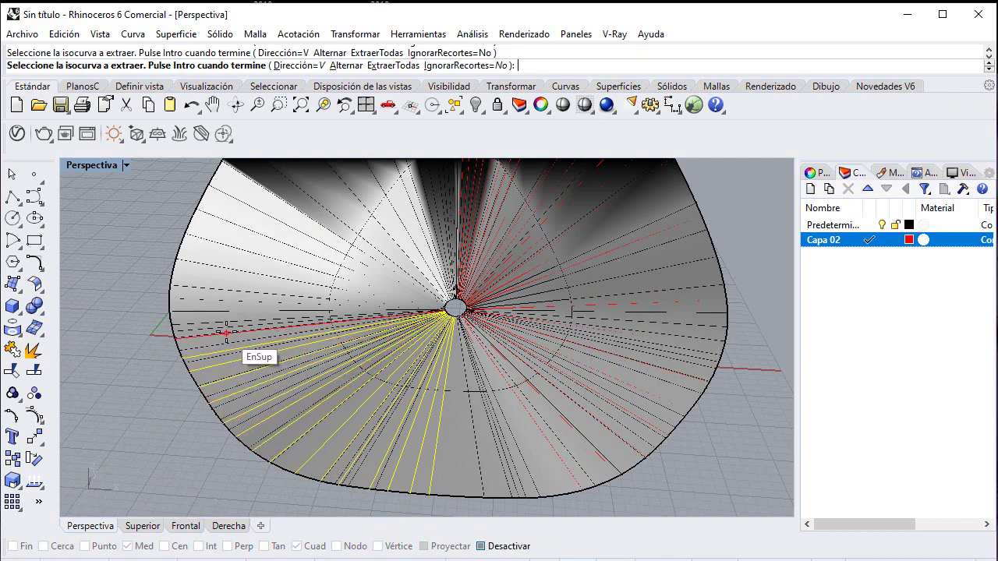
pyautogui.click(224, 317)
pyautogui.moveTo(224, 317); pyautogui.dragTo(412, 180, button='right')
pyautogui.click(411, 195)
pyautogui.press('Return')
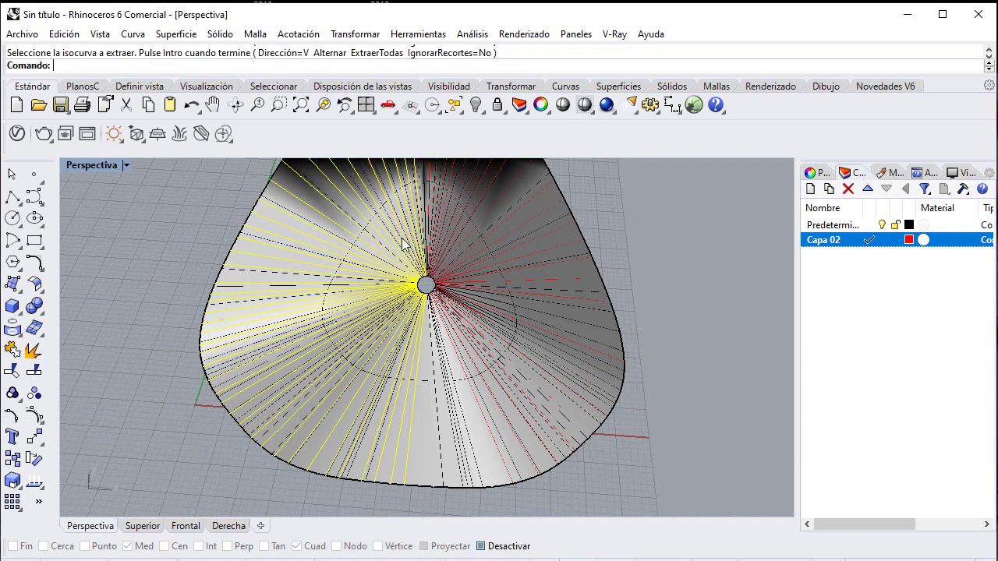
# - Run isocurve extraction on the surface again and fill the gap at the lower edge's middle with spaced V-direction isocurves
pyautogui.press('Escape')
pyautogui.press('Return')
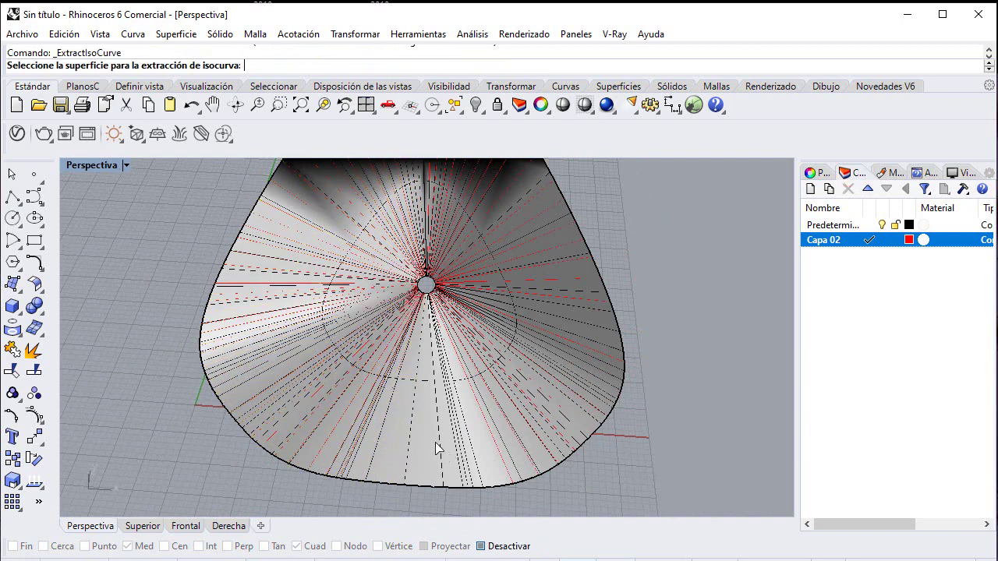
pyautogui.click(443, 452)
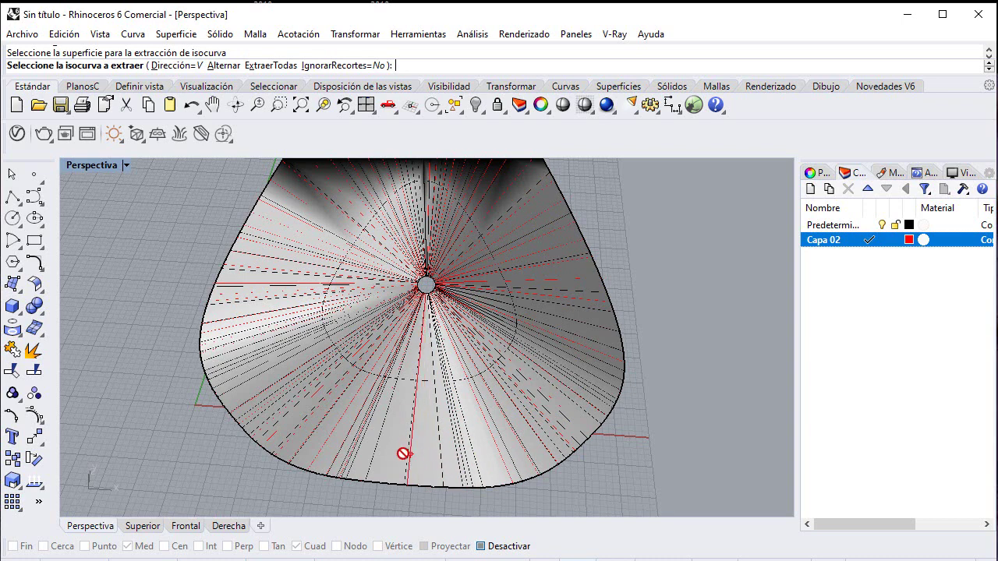
pyautogui.click(411, 455)
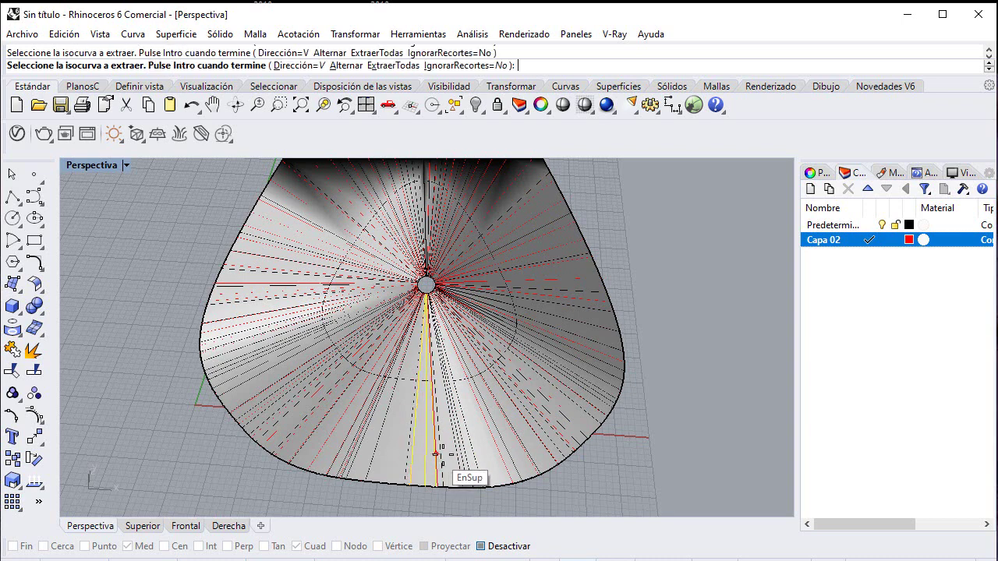
pyautogui.click(436, 456)
pyautogui.click(448, 454)
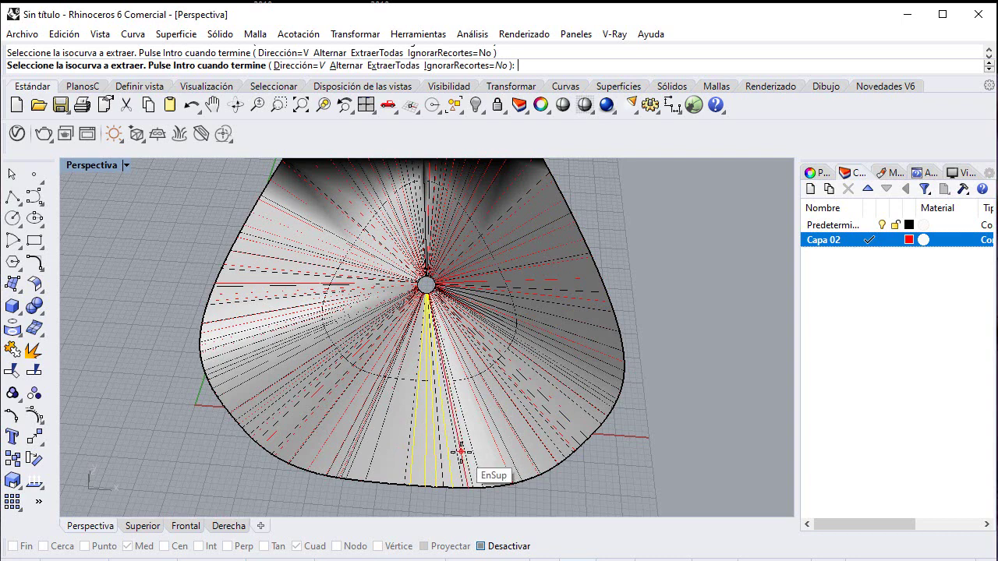
pyautogui.click(475, 452)
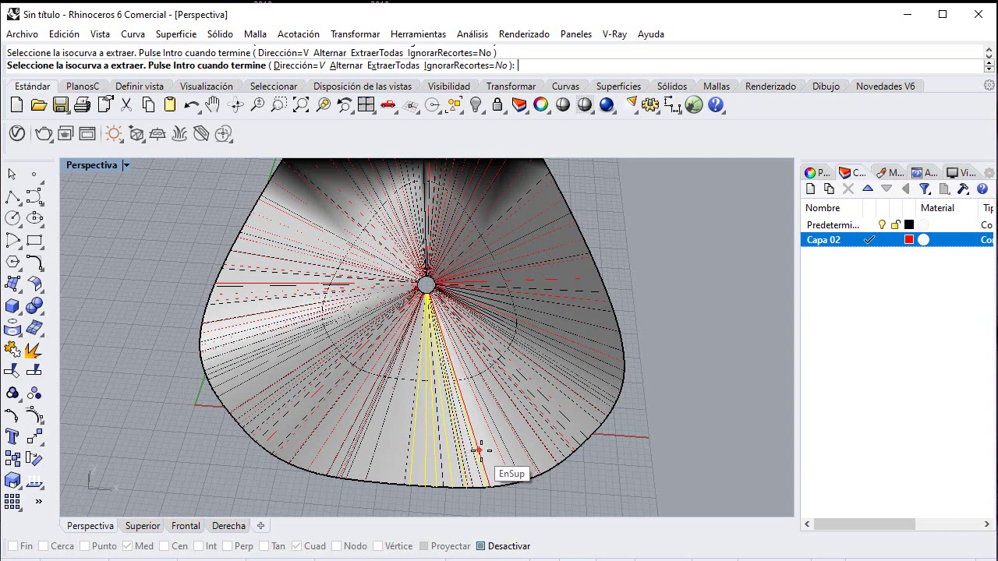